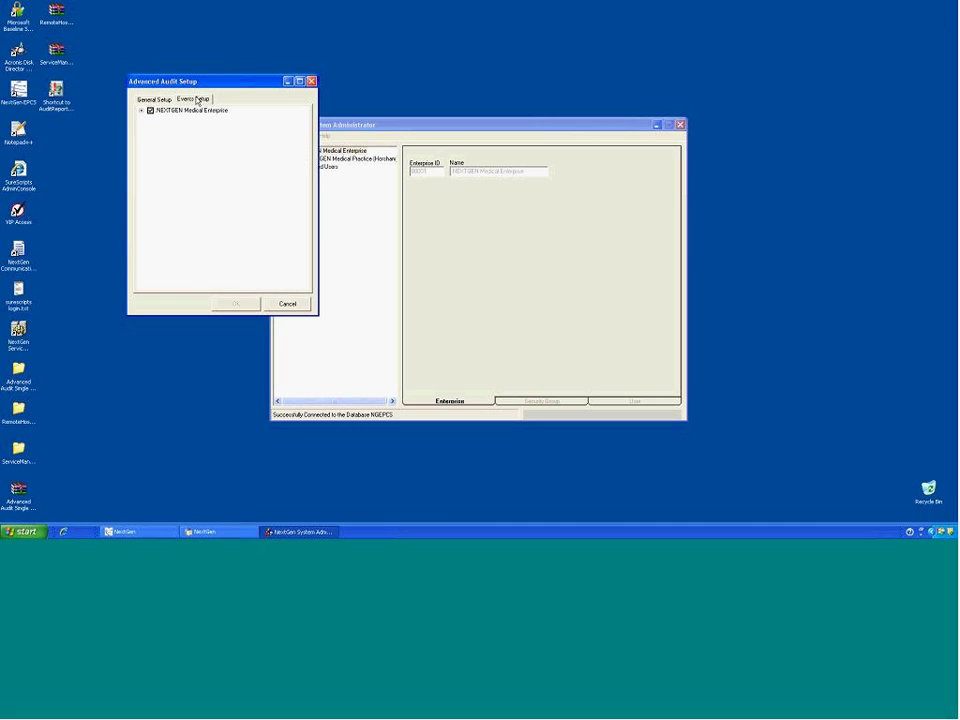
Step: Expand NEXTGEN Medical Enterprise and the Horsham practice, then expand and collapse the Faq category
left_click(141, 111)
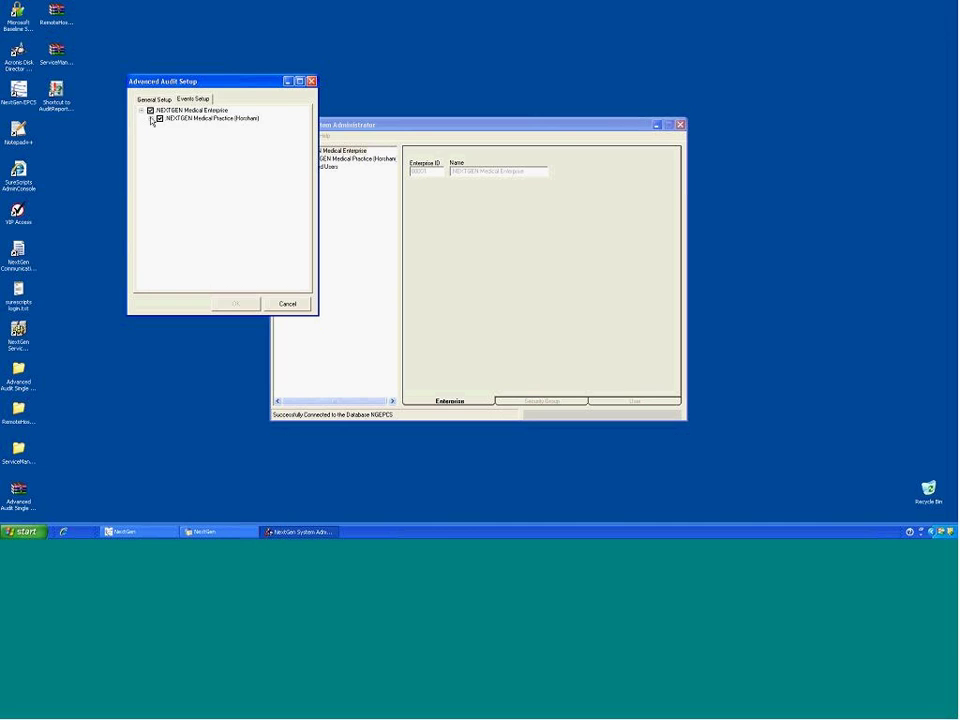
left_click(151, 118)
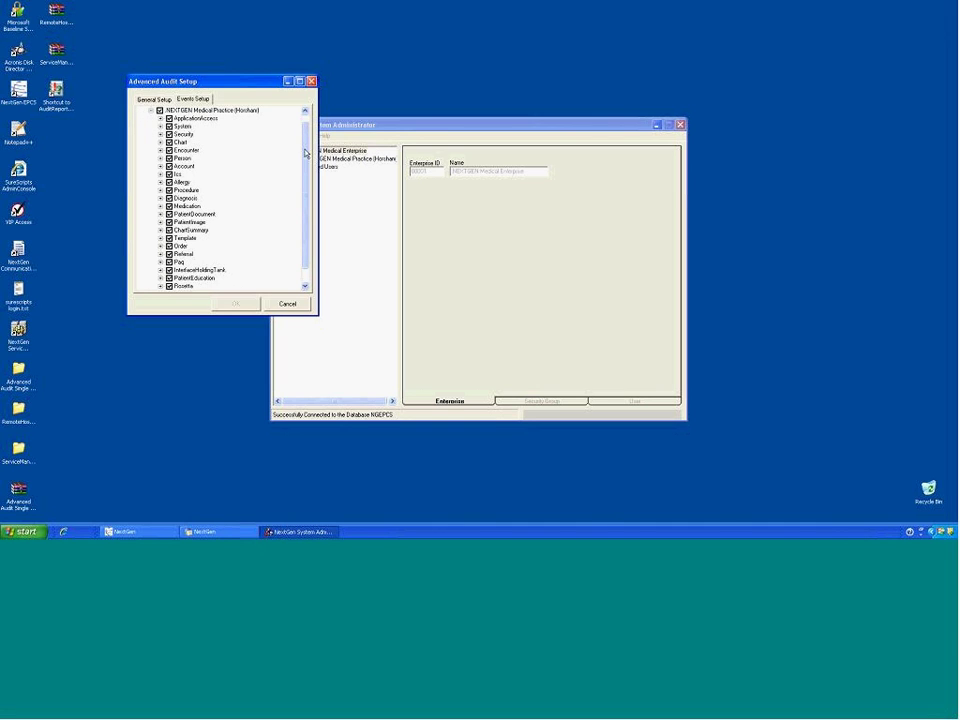
scroll(305, 150, "down", 1)
scroll(303, 134, "up", 1)
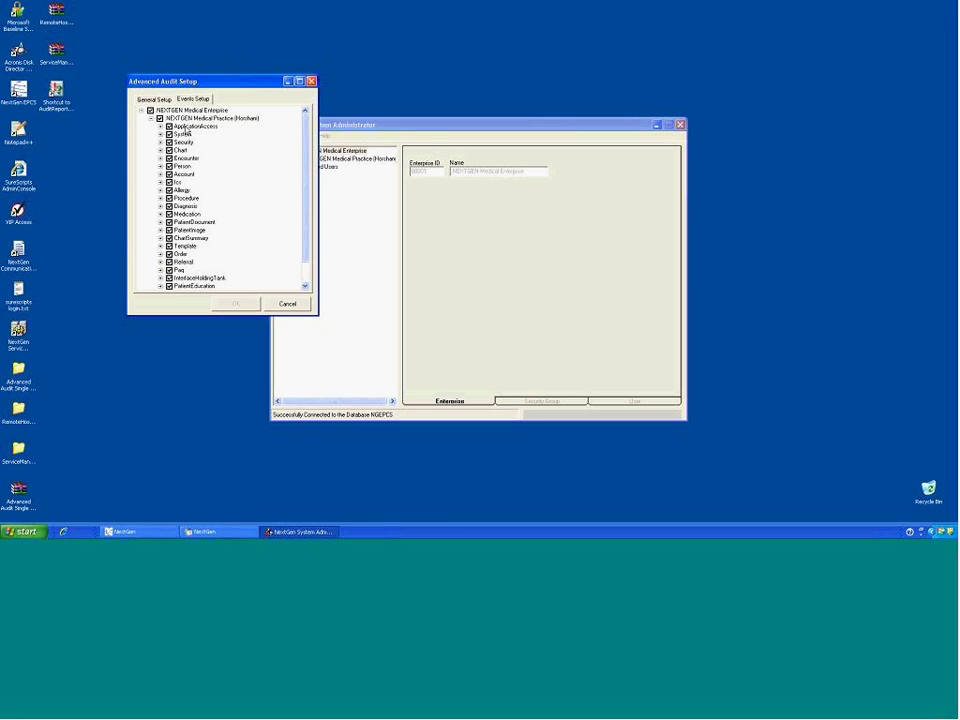
left_click(160, 271)
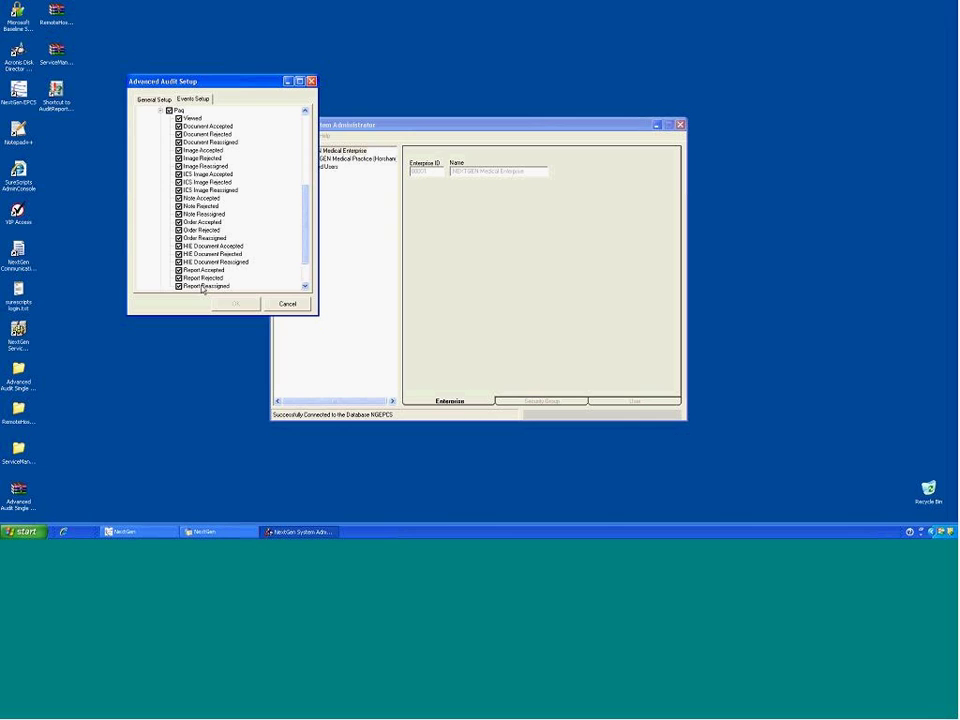
scroll(307, 255, "down", 2)
scroll(307, 255, "up", 2)
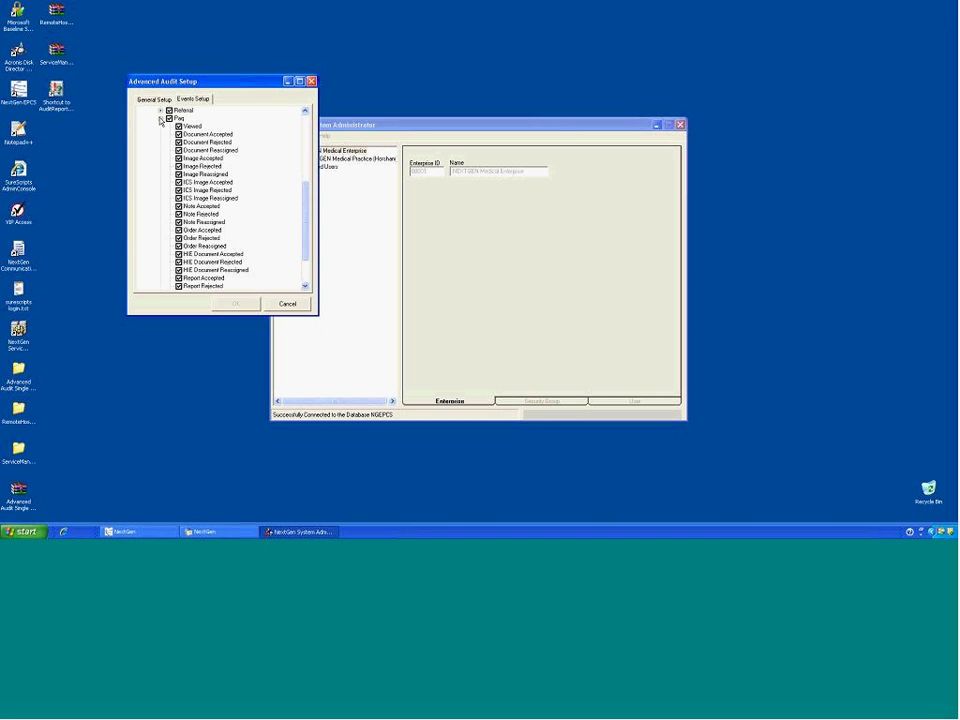
left_click(160, 118)
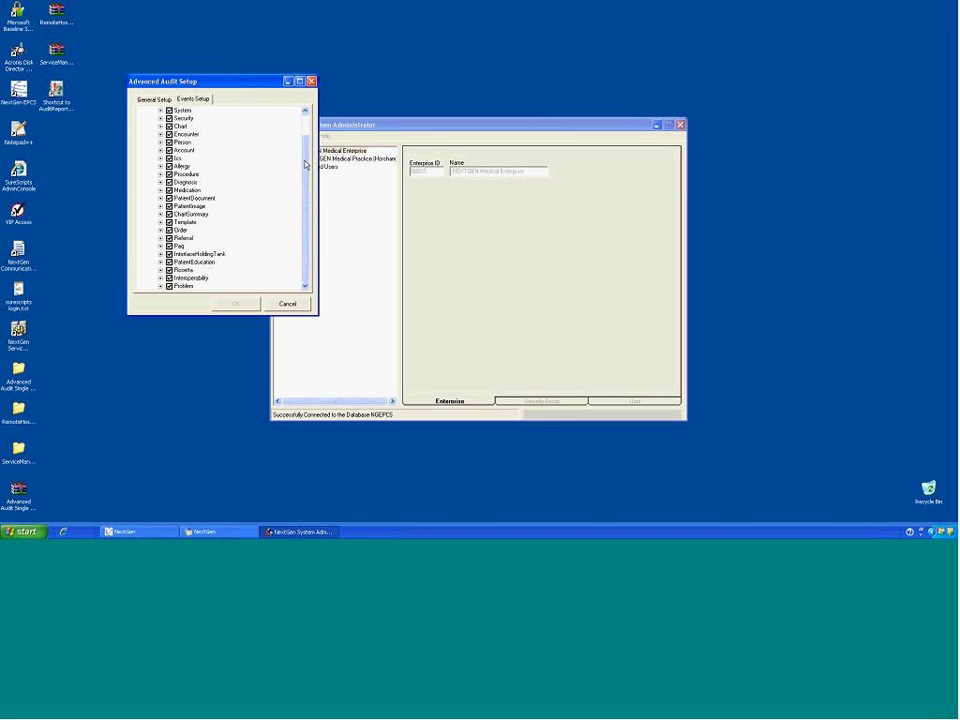
Step: Expand and collapse ApplicationAccess and System to review their checked events
scroll(186, 134, "up", 1)
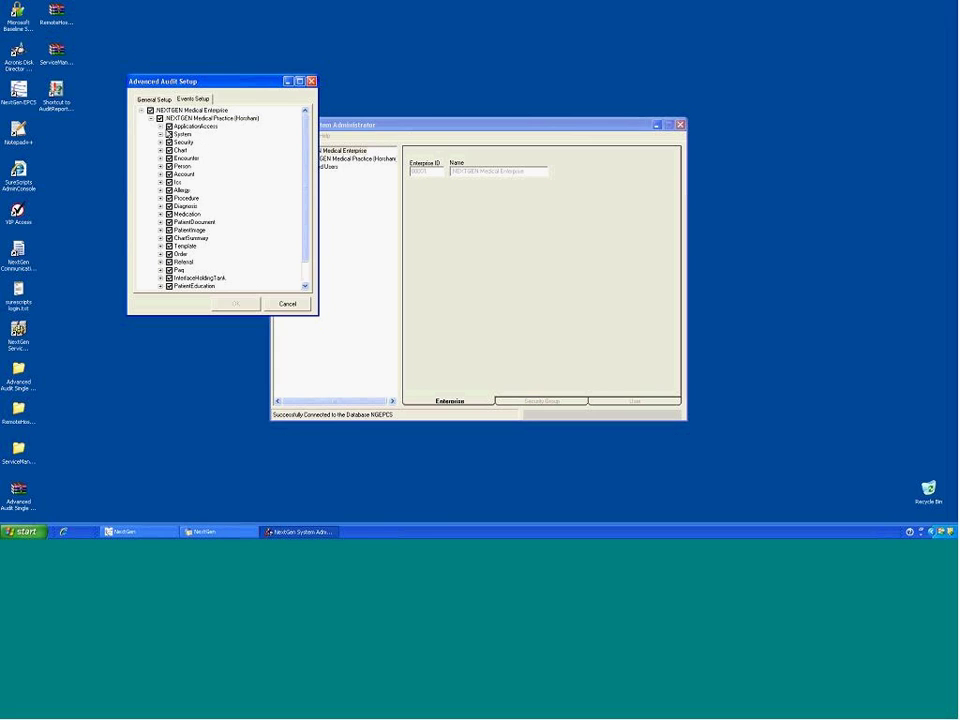
left_click(160, 126)
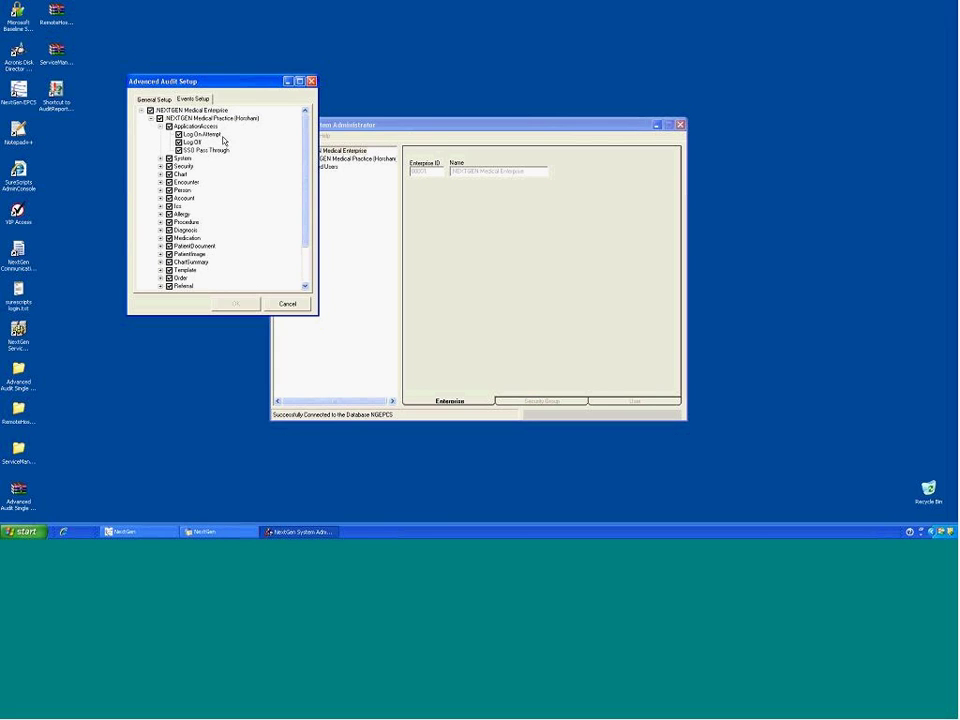
left_click(160, 158)
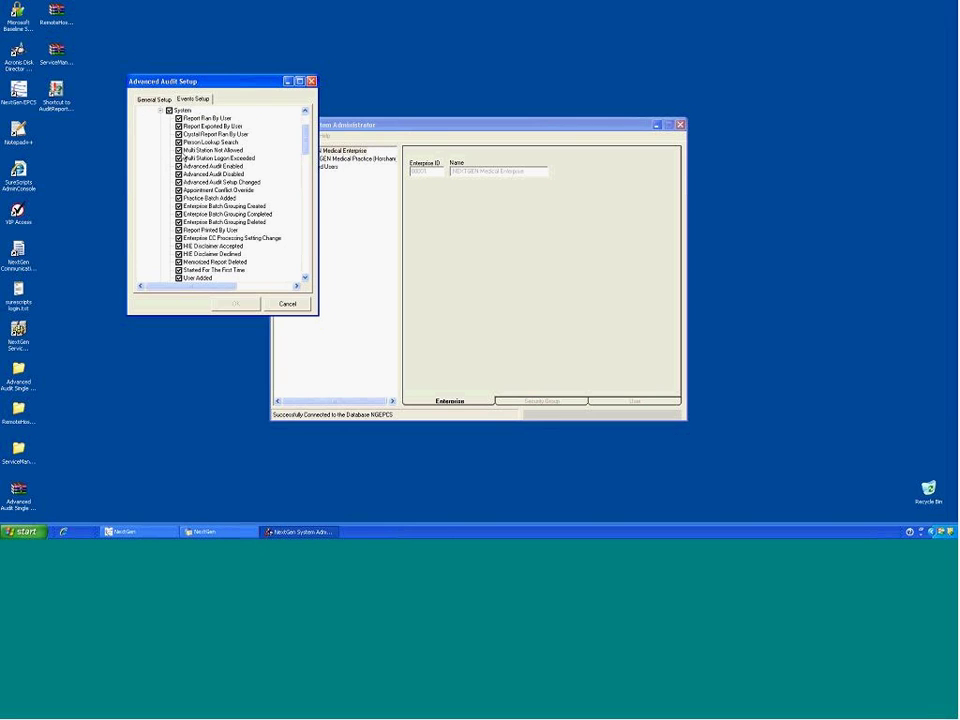
left_click(160, 110)
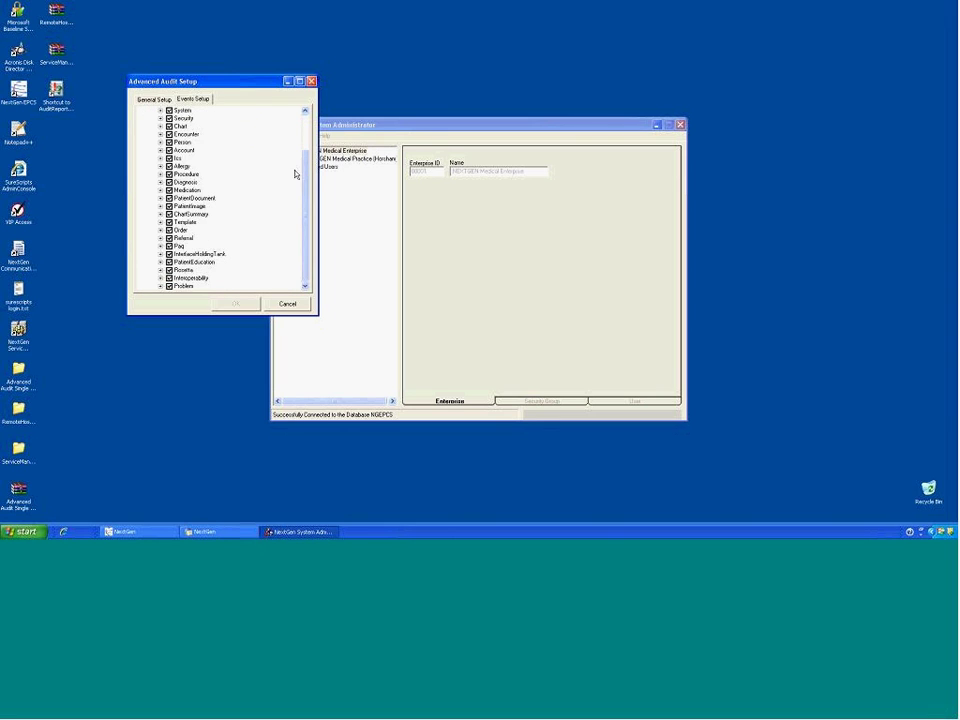
left_click_drag(307, 149, 307, 105)
left_click(160, 126)
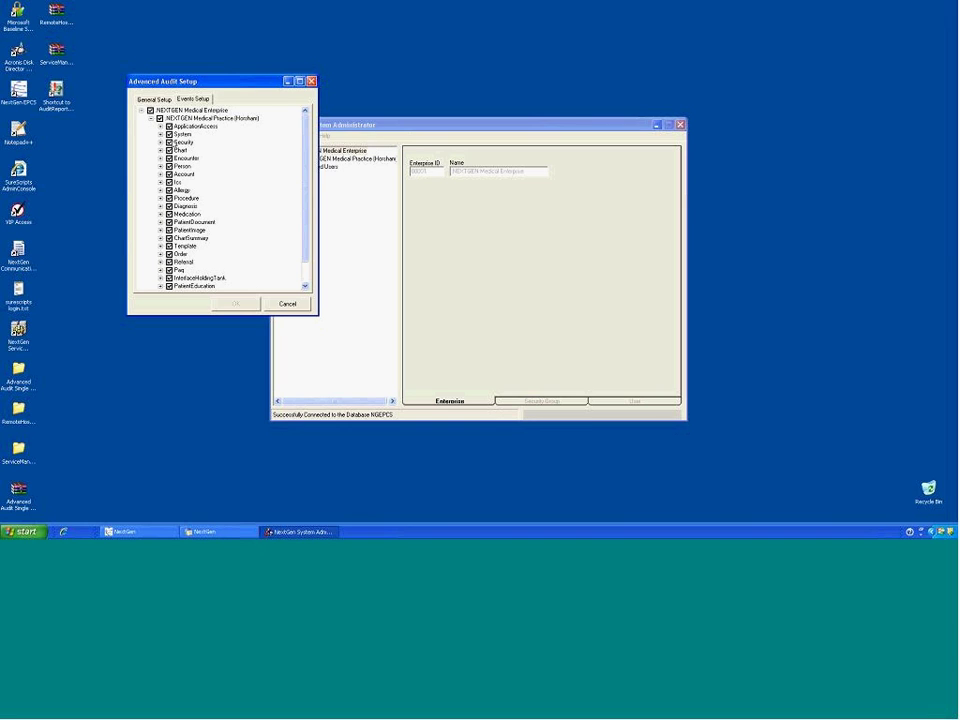
Step: Move the Advanced Audit Setup to the centre and re-expand the enterprise and Horsham practice
left_click_drag(240, 82, 451, 120)
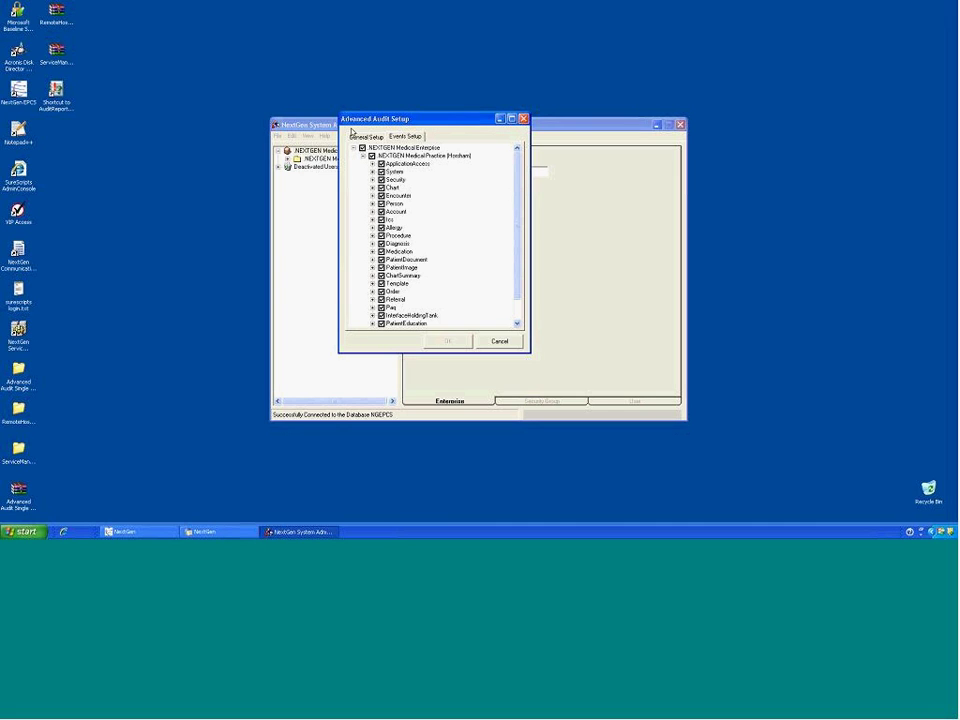
left_click_drag(520, 161, 520, 228)
scroll(390, 170, "up", 1)
left_click(363, 157)
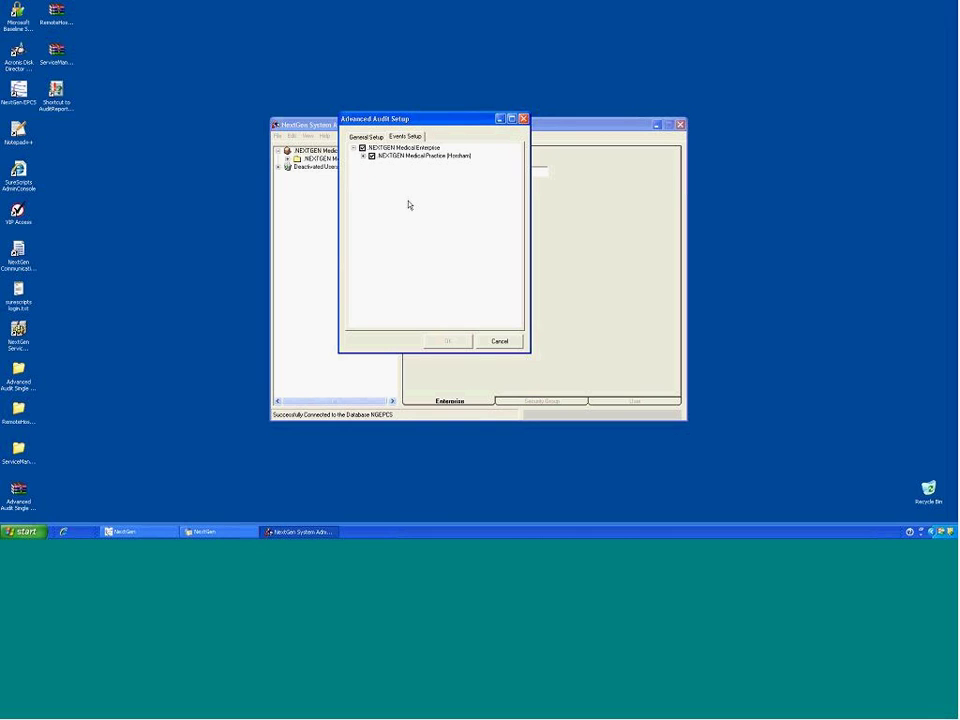
left_click(354, 149)
left_click(354, 149)
left_click(362, 157)
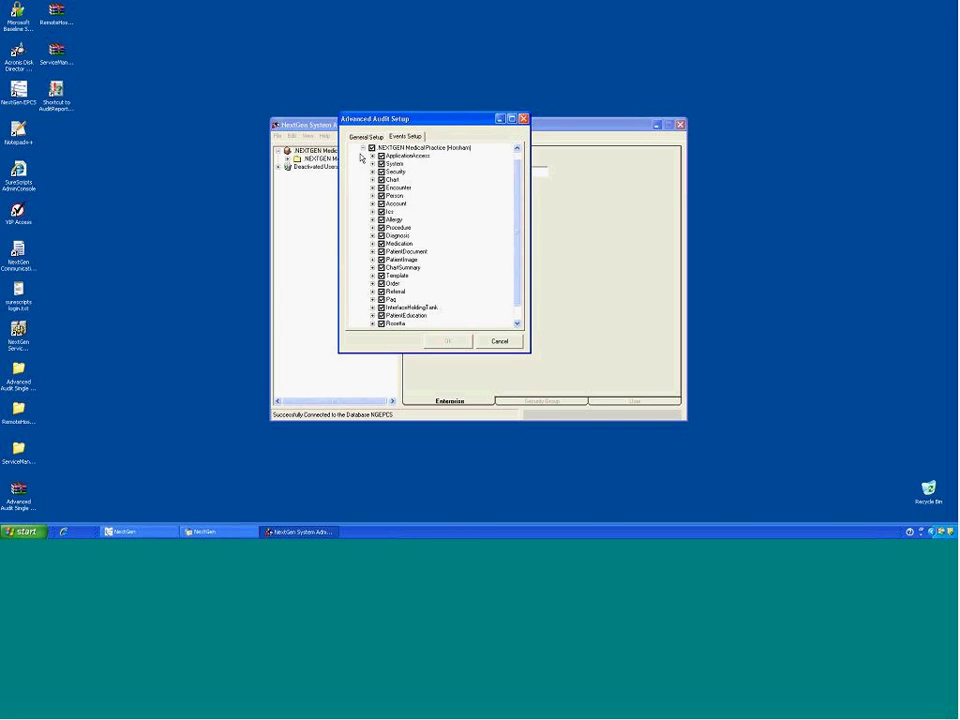
Step: Review the ApplicationAccess, Interoperability and PatientEducation events, then Cancel the setup unchanged
left_click(372, 156)
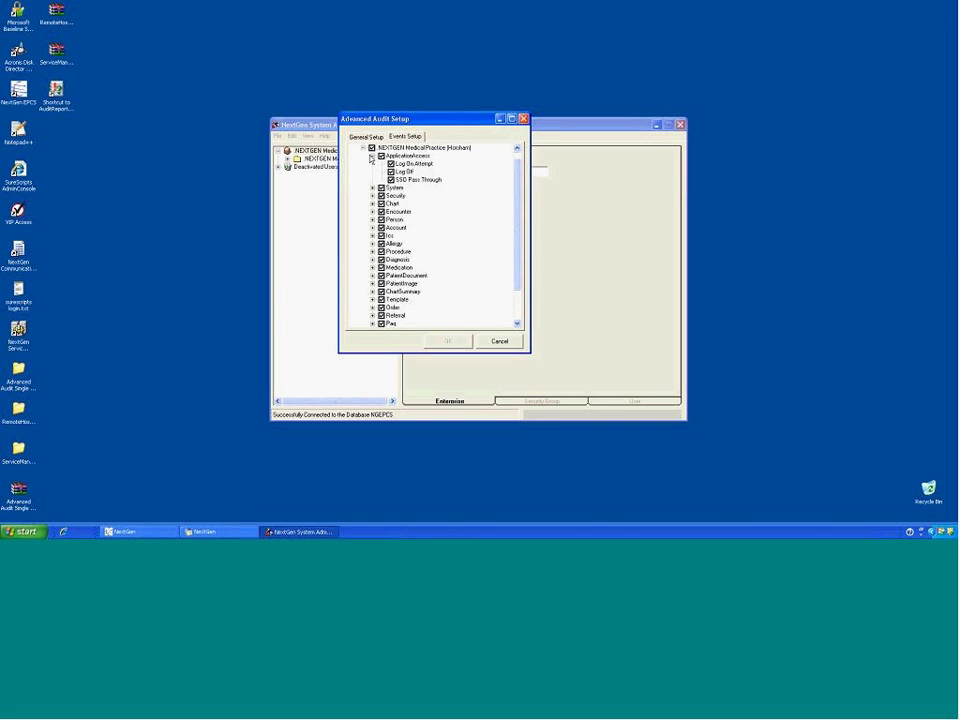
left_click(373, 157)
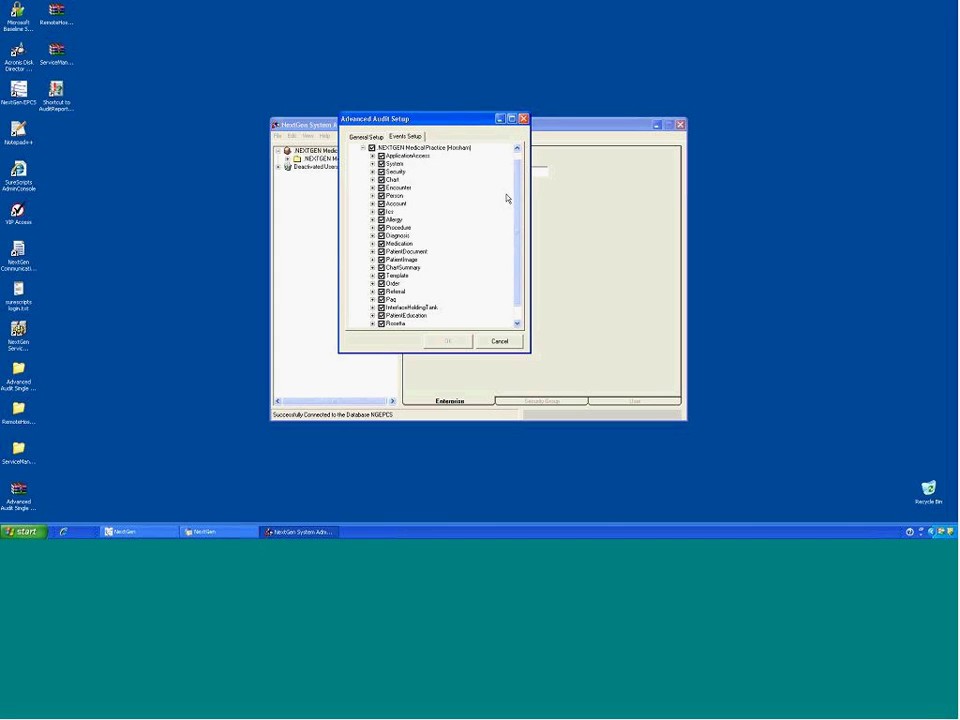
left_click_drag(518, 193, 516, 249)
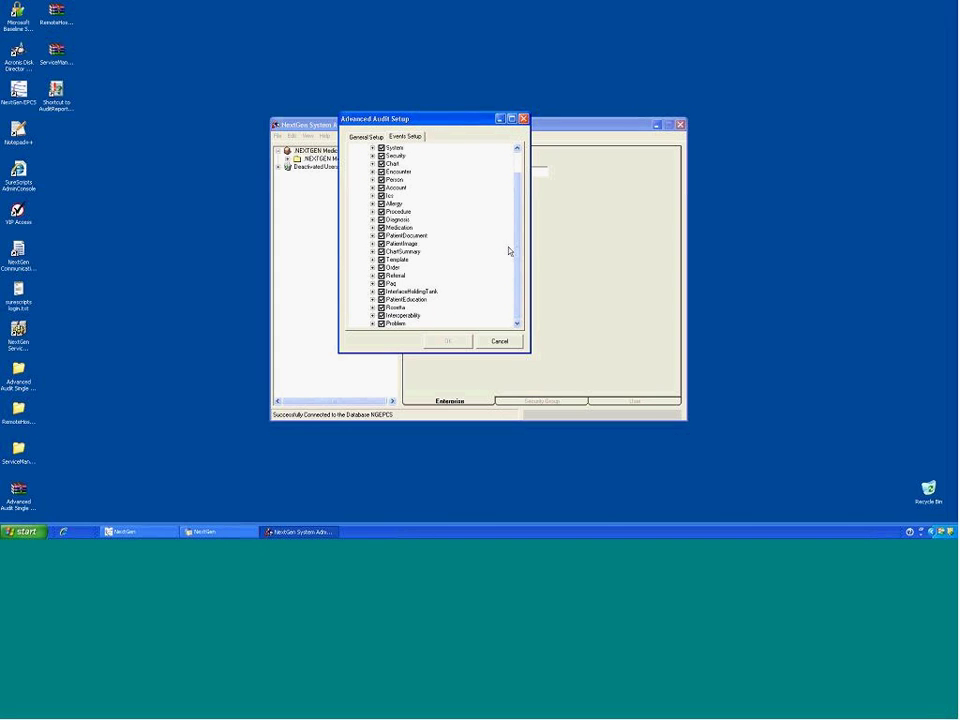
left_click(372, 316)
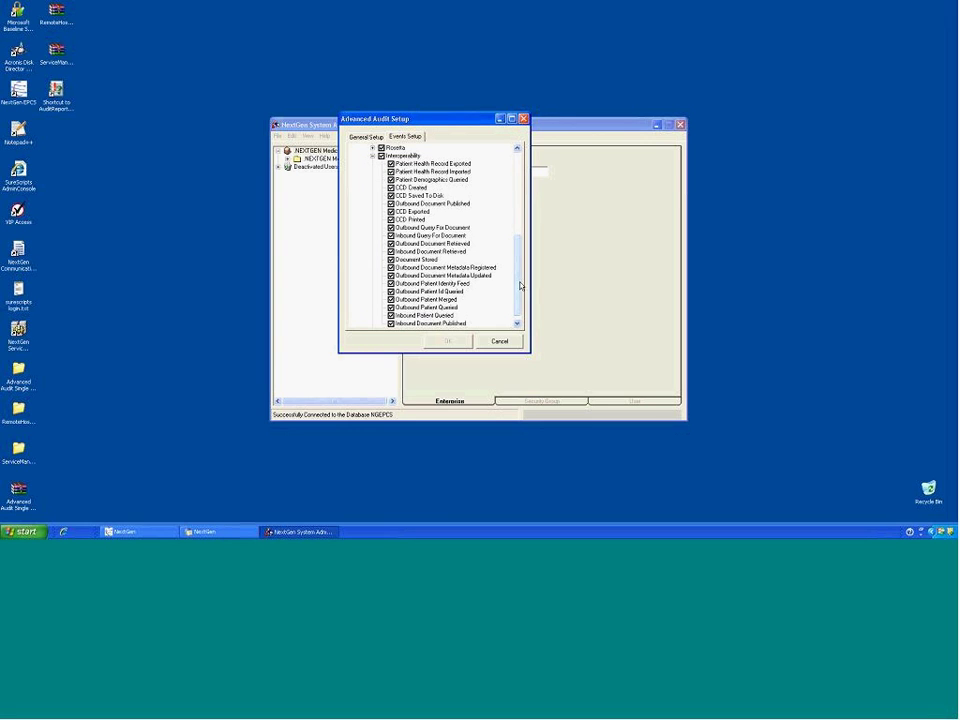
left_click_drag(518, 285, 523, 249)
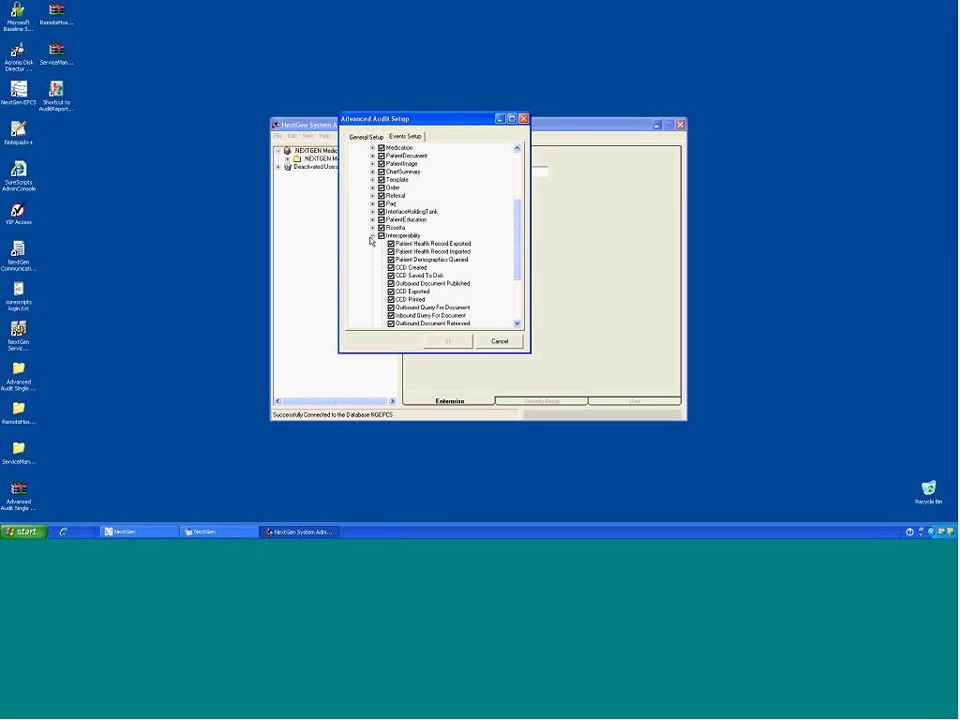
left_click(372, 237)
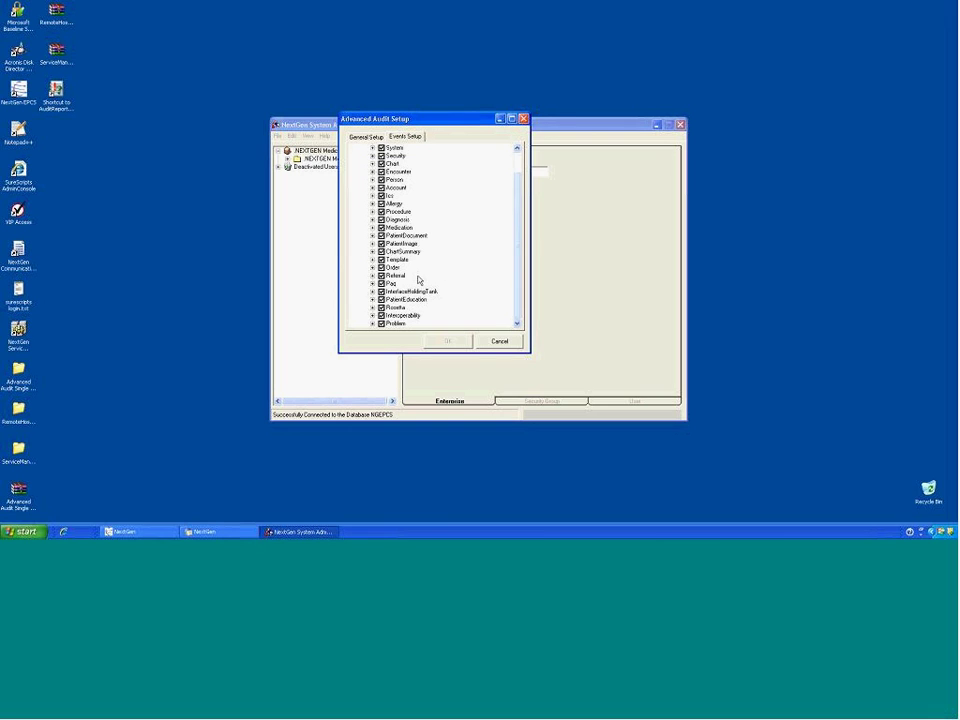
left_click(372, 300)
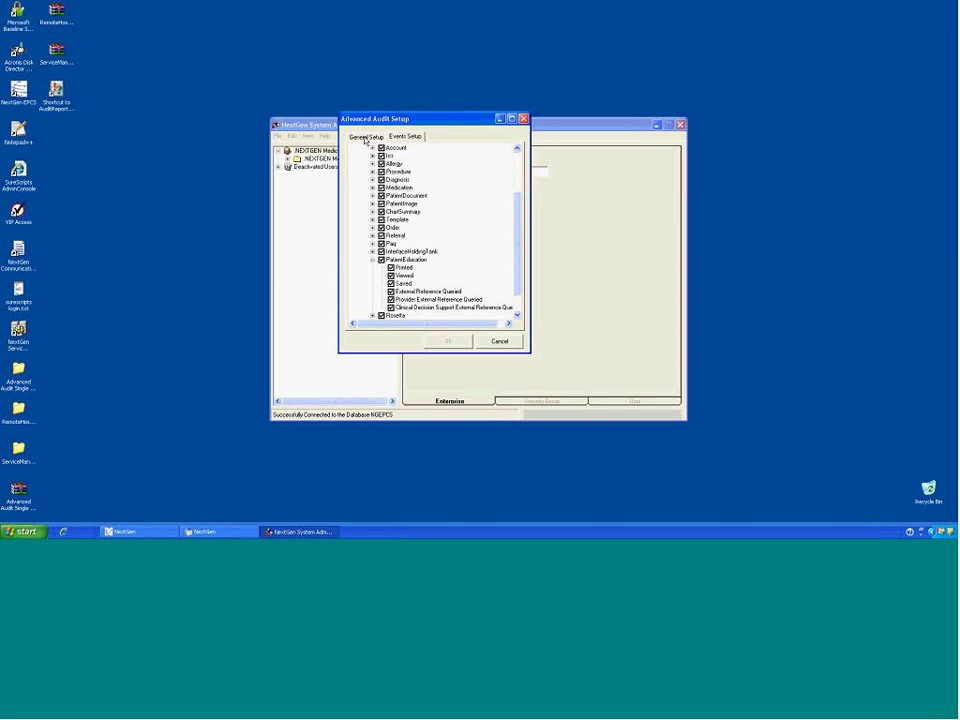
left_click(497, 340)
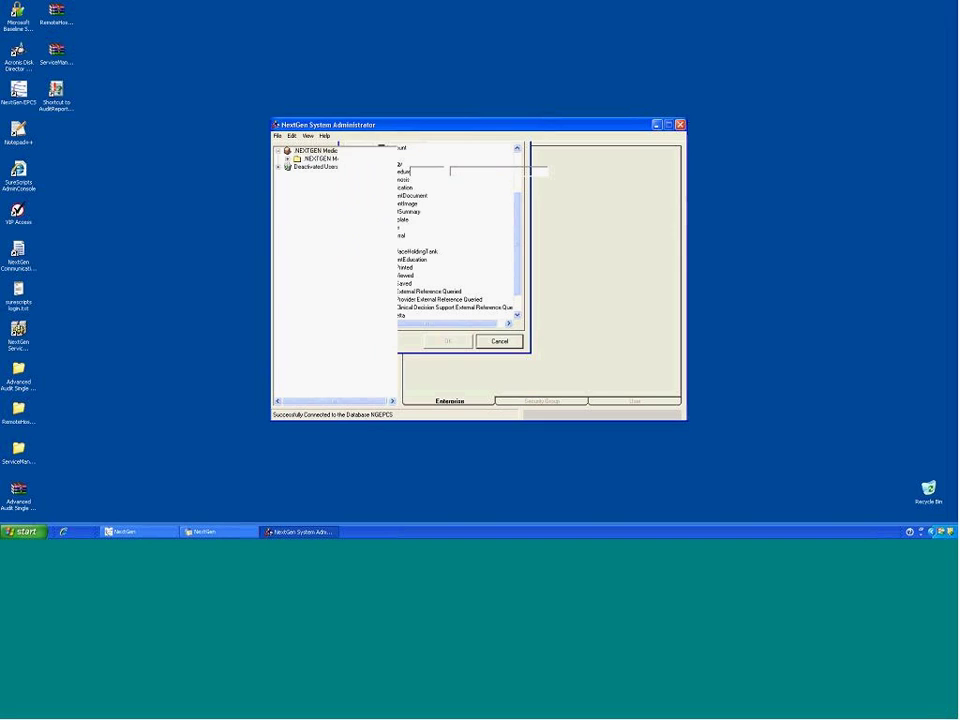
Step: Check the Administrators group's Rights under OPERATIONS > Administration > Advanced Audit Setup, dismissing the error
double_click(322, 158)
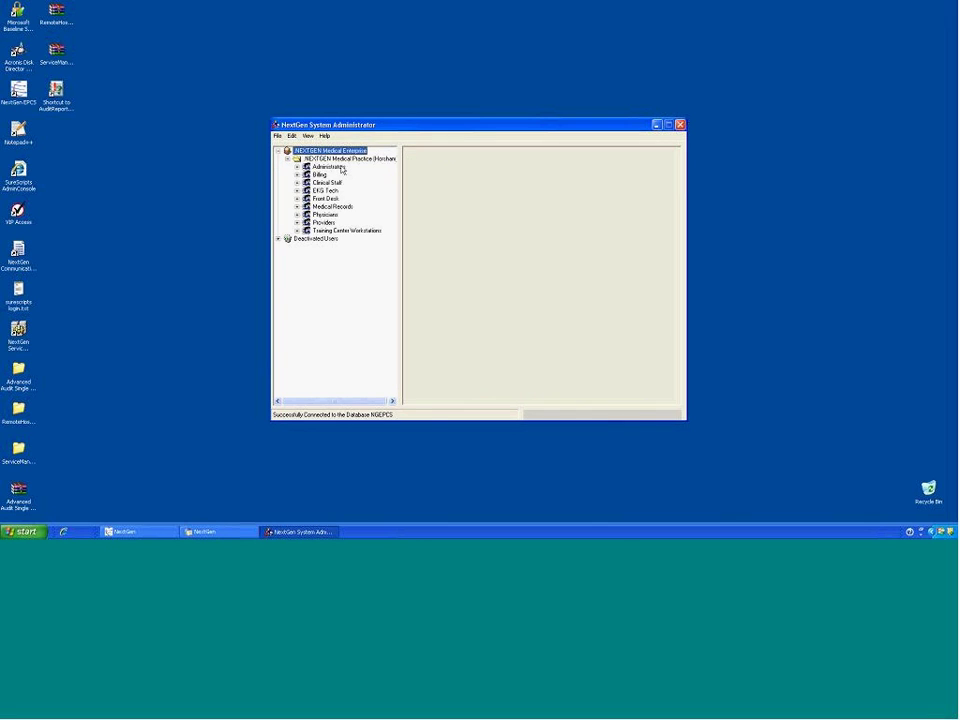
left_click(333, 166)
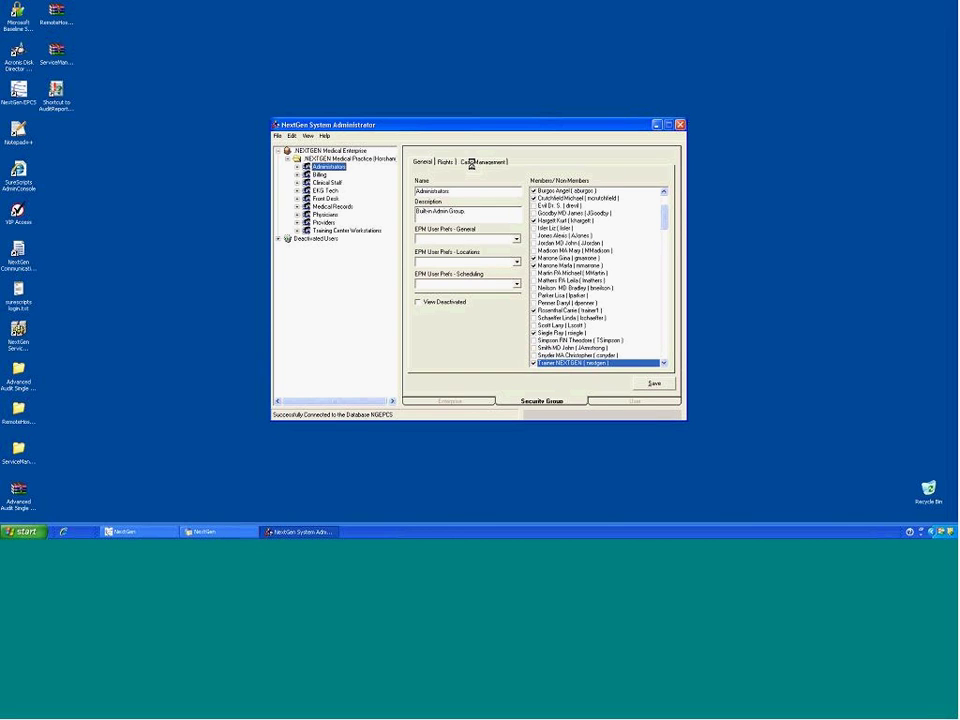
left_click(447, 162)
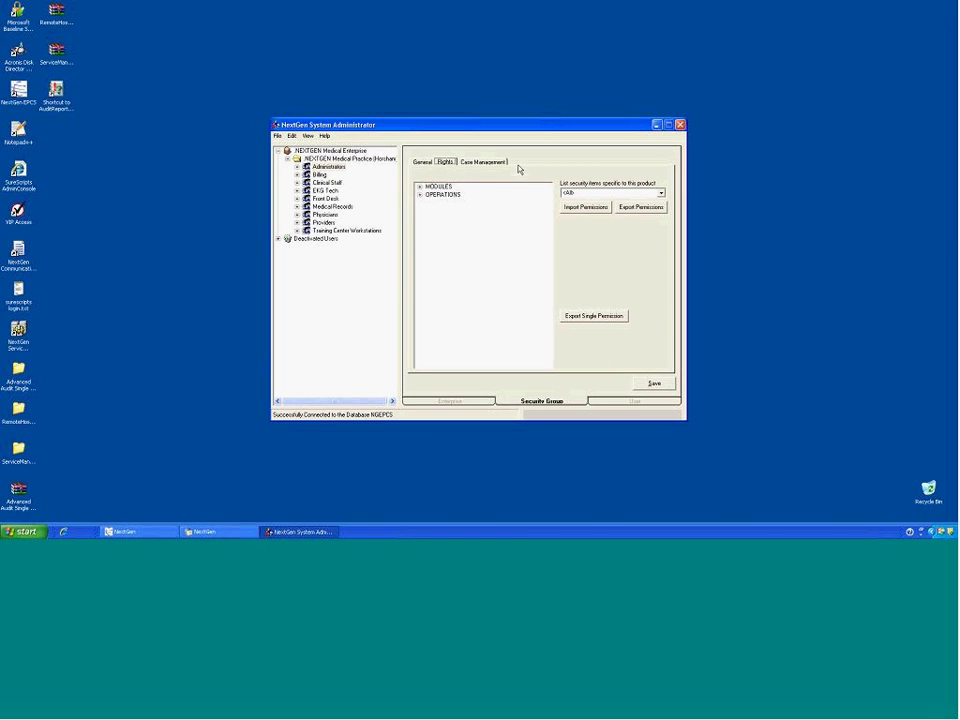
left_click(420, 194)
left_click(429, 195)
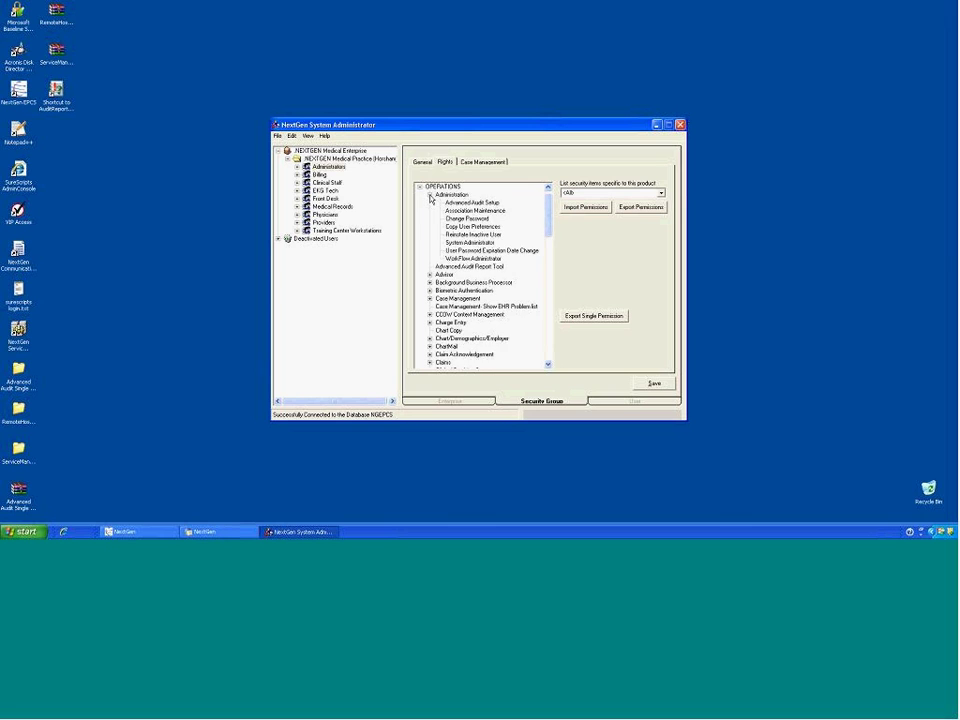
left_click(455, 203)
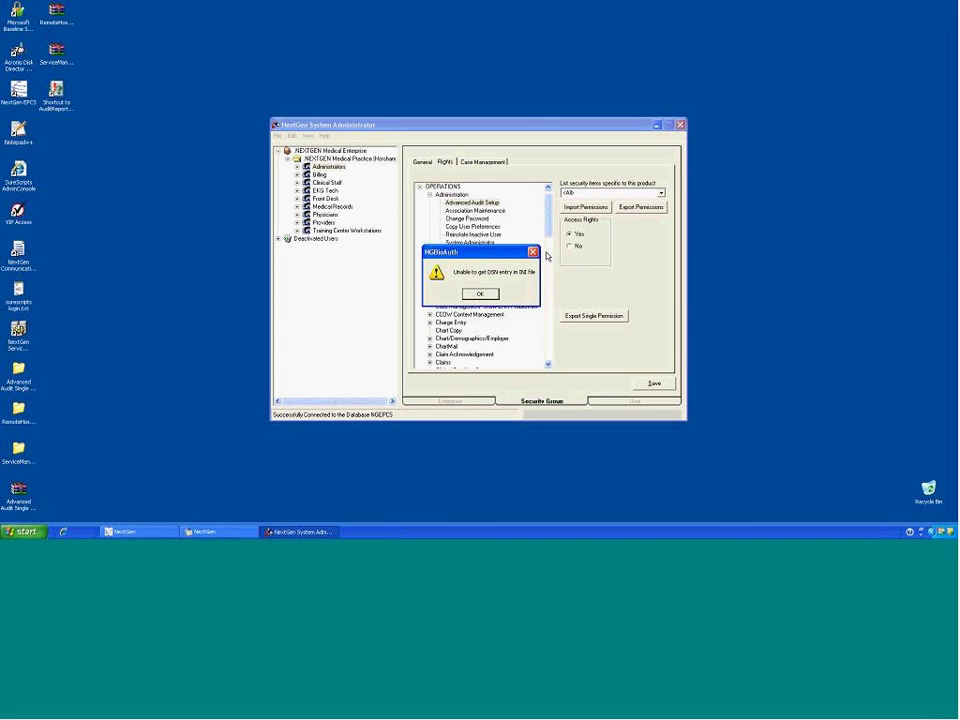
left_click(551, 252)
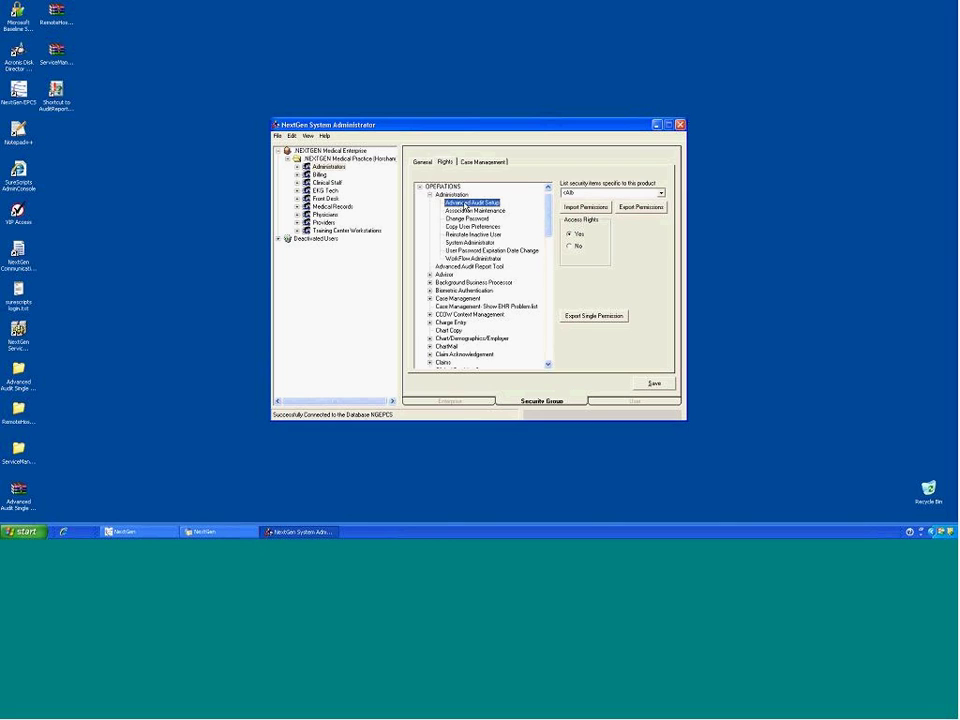
left_click(306, 137)
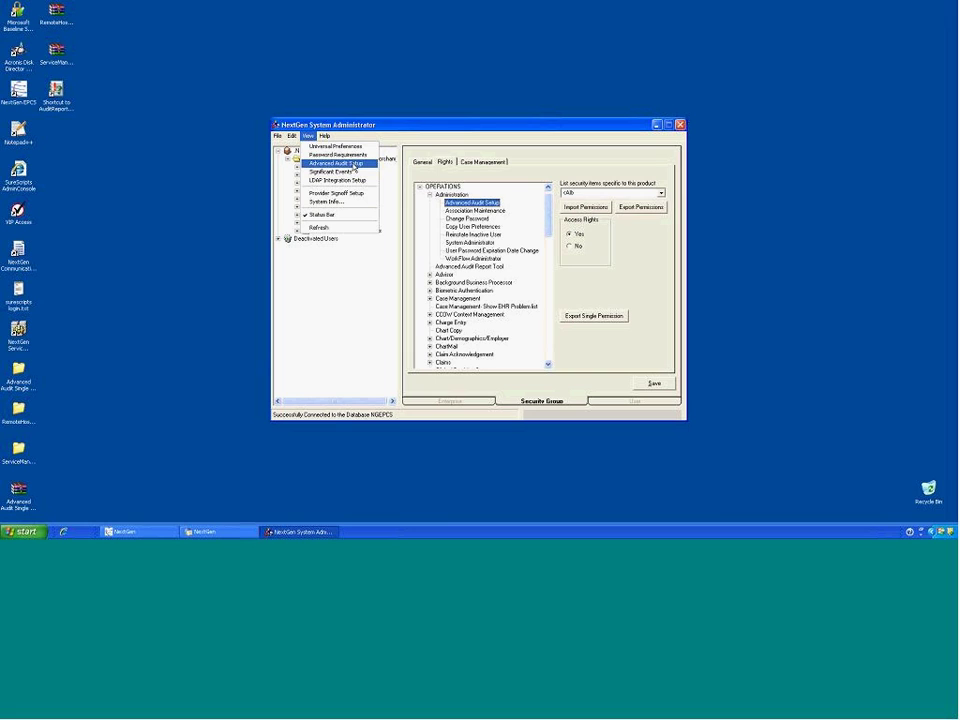
left_click(462, 125)
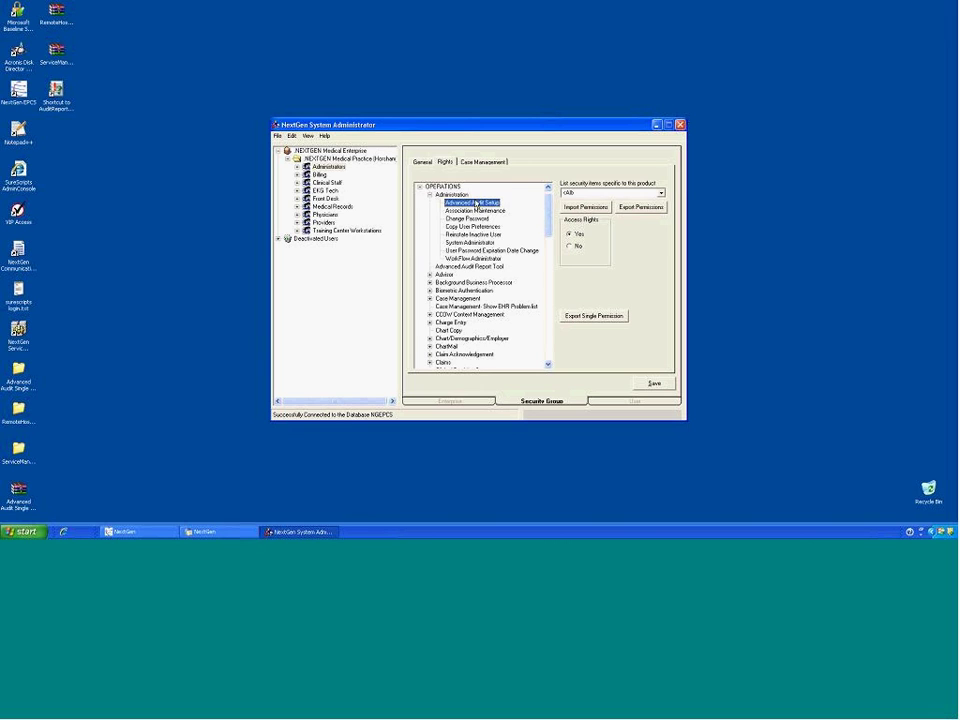
left_click(308, 136)
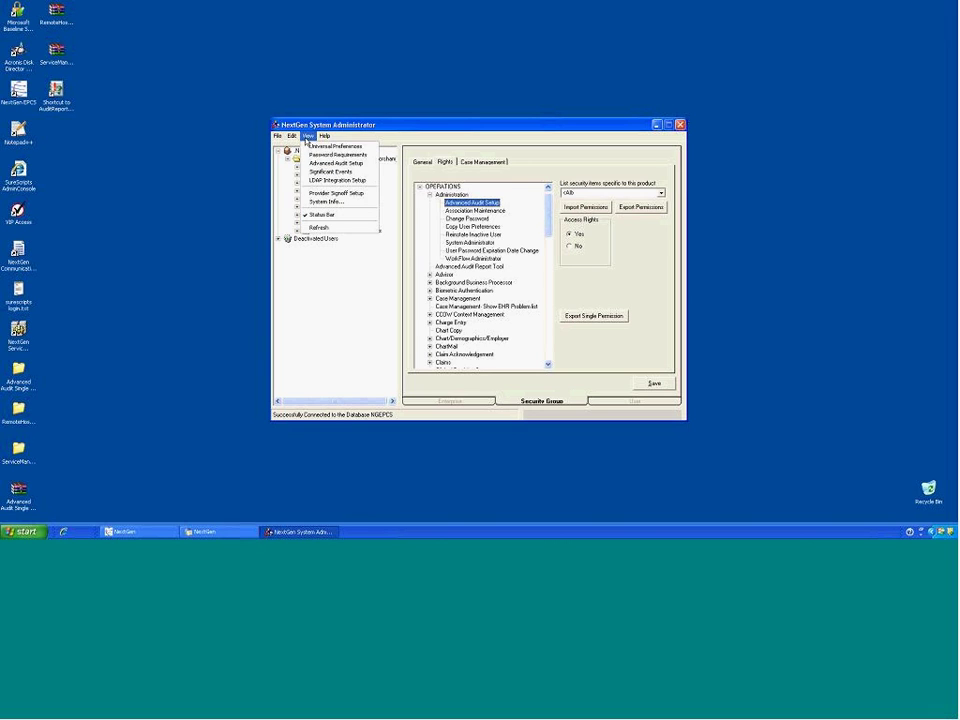
left_click(447, 127)
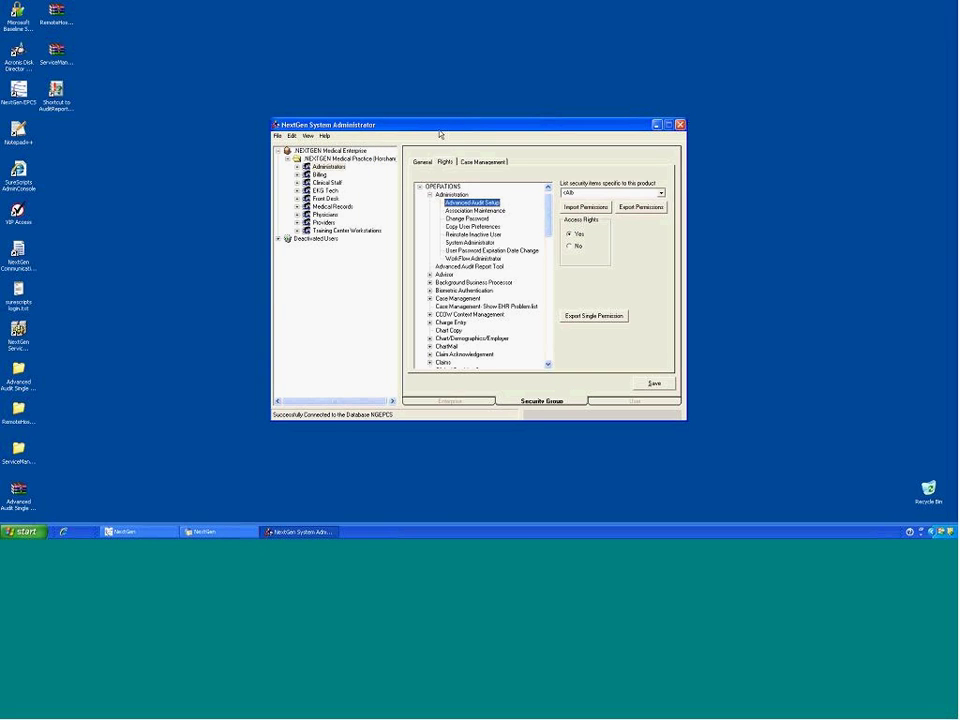
left_click(478, 266)
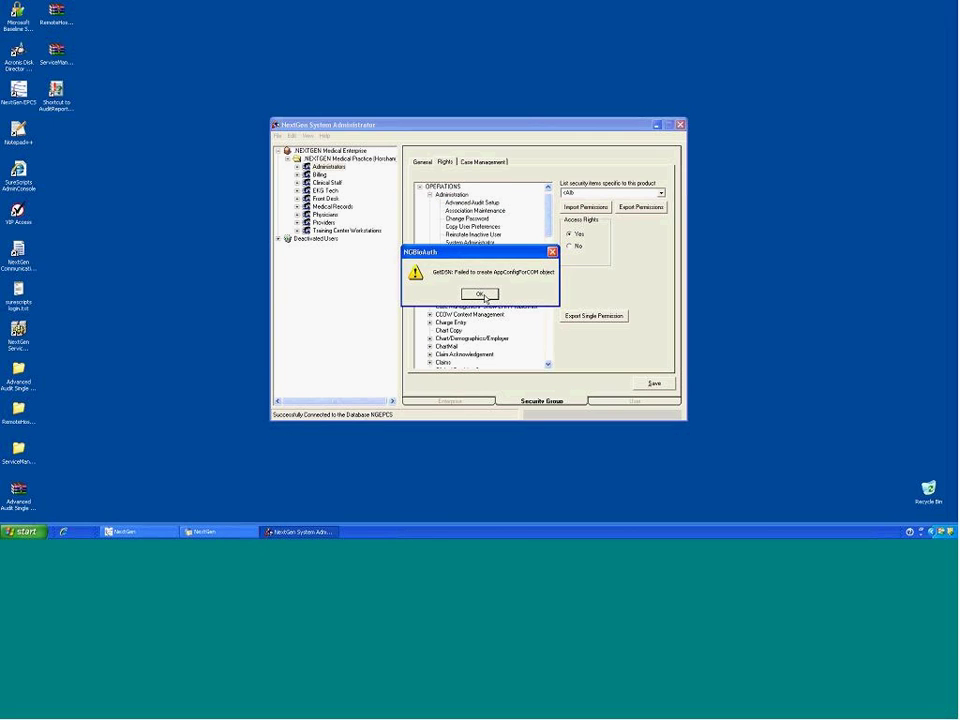
left_click(480, 293)
left_click(480, 294)
left_click(479, 293)
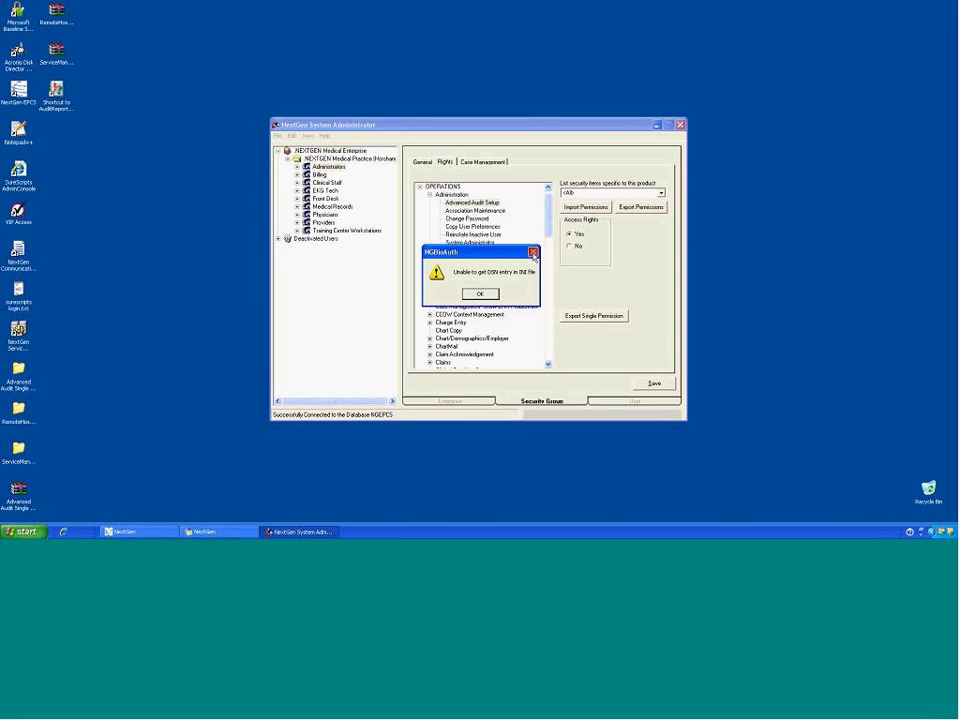
left_click(533, 253)
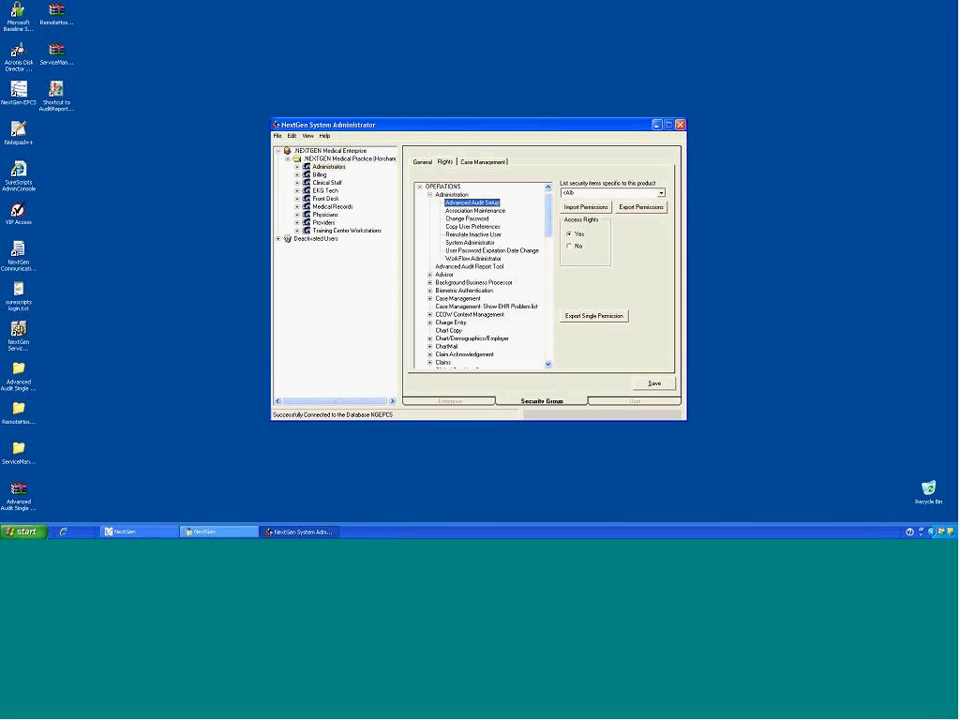
Step: Open Admin > Advanced Audit Setup in NextGen EHR and expand the enterprise and Horsham practice
left_click(210, 532)
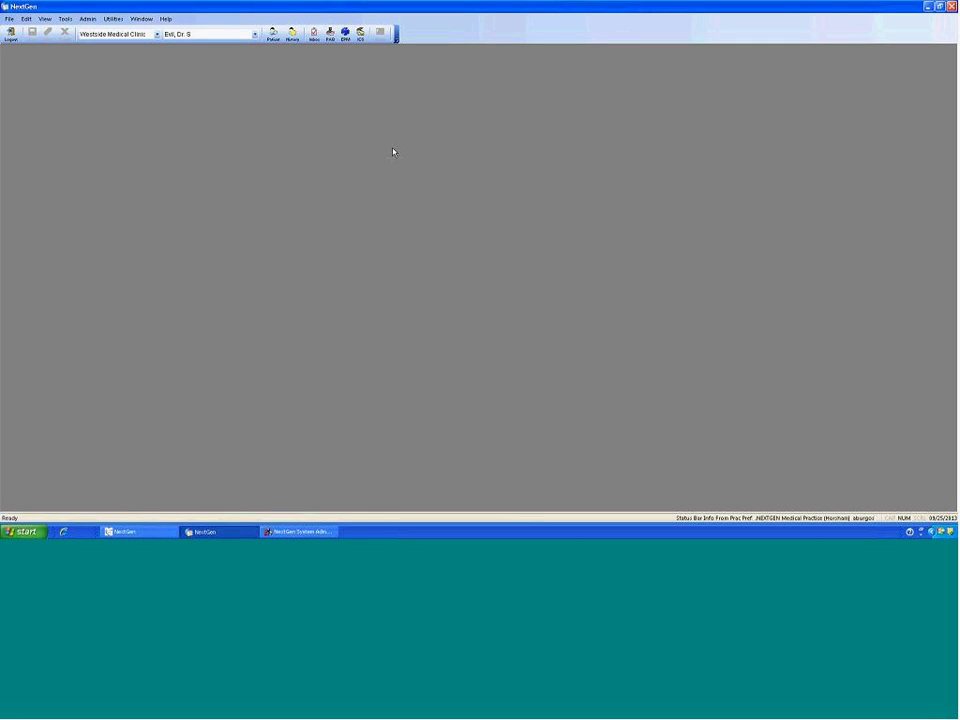
left_click(87, 20)
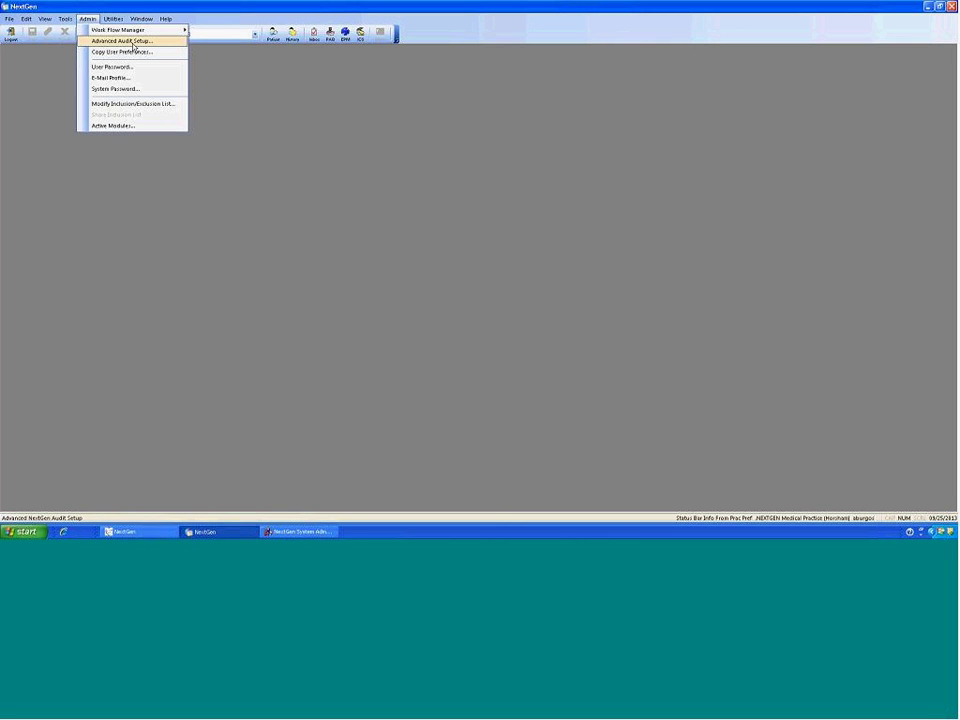
left_click(133, 45)
left_click(400, 177)
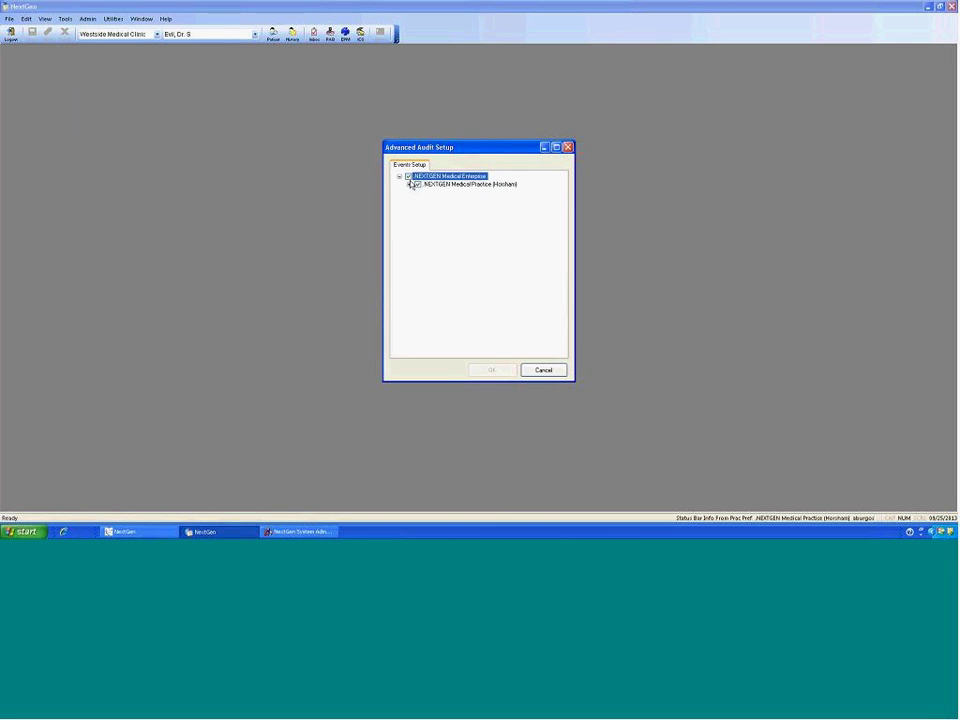
left_click(410, 184)
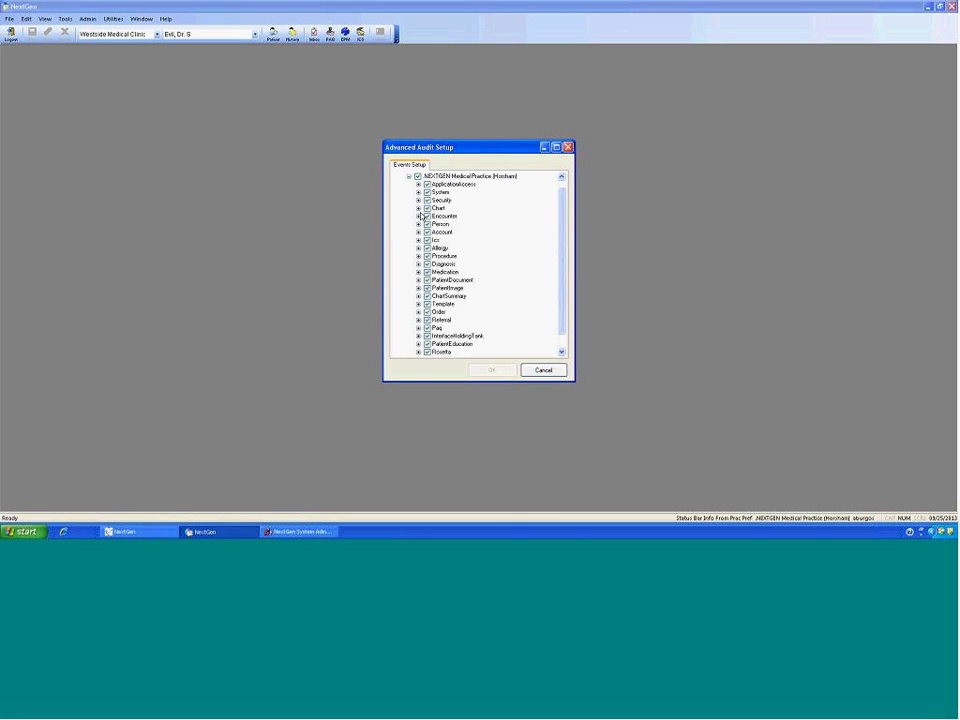
scroll(564, 239, "down", 1)
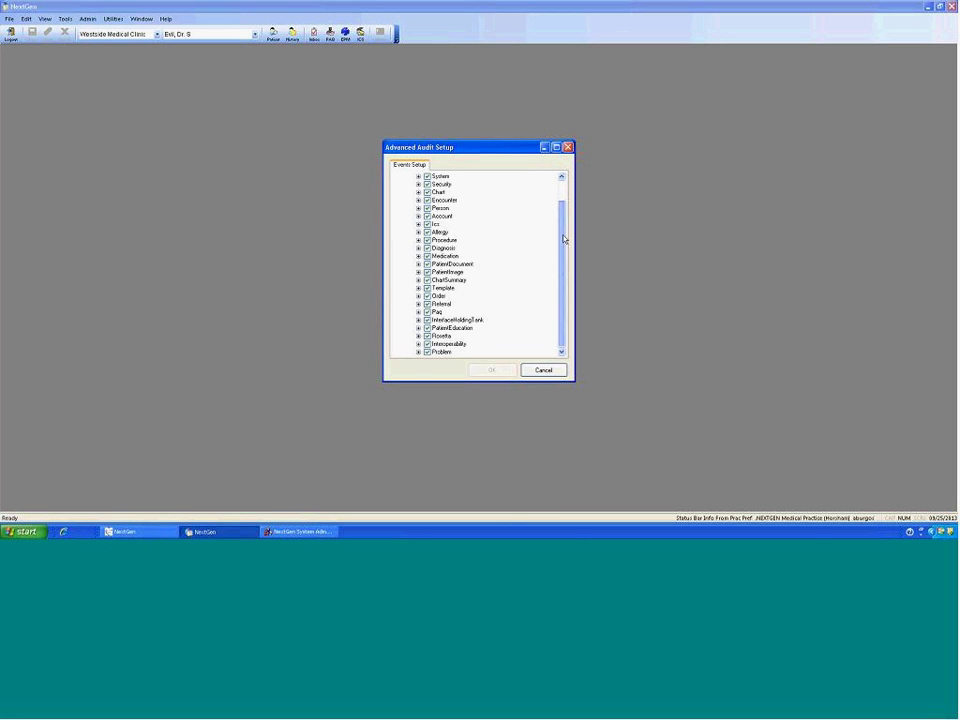
Step: Expand ApplicationAccess, uncheck its auditing and check it back on
left_click(418, 192)
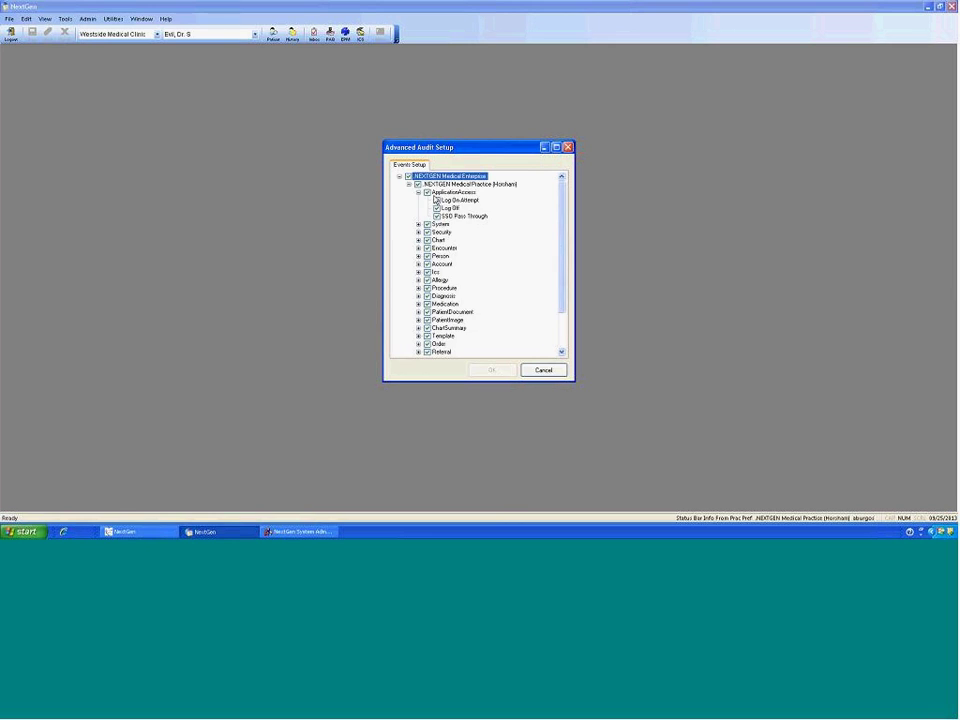
left_click(427, 192)
left_click(408, 177)
left_click_drag(568, 178, 567, 208)
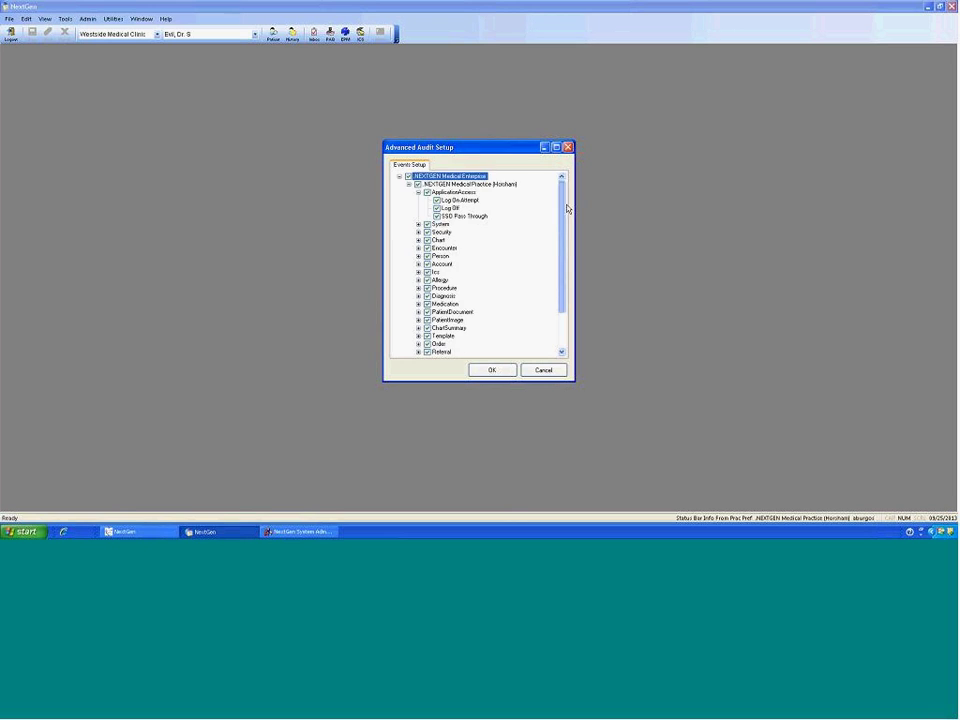
left_click(418, 192)
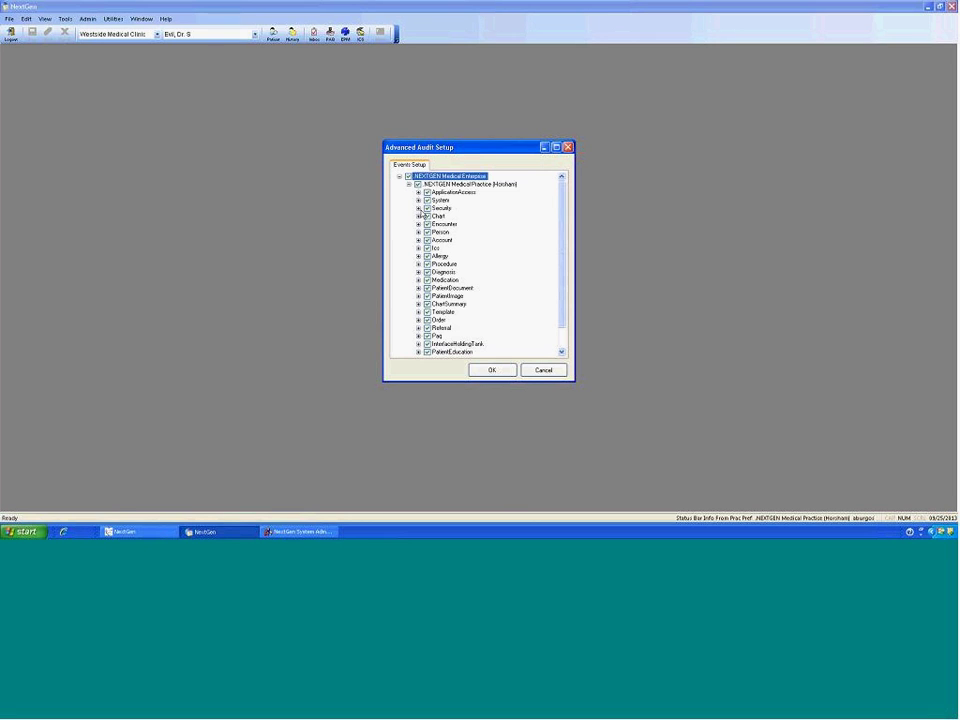
Step: Expand Chart and toggle Label Template Printed off and back on
left_click(418, 216)
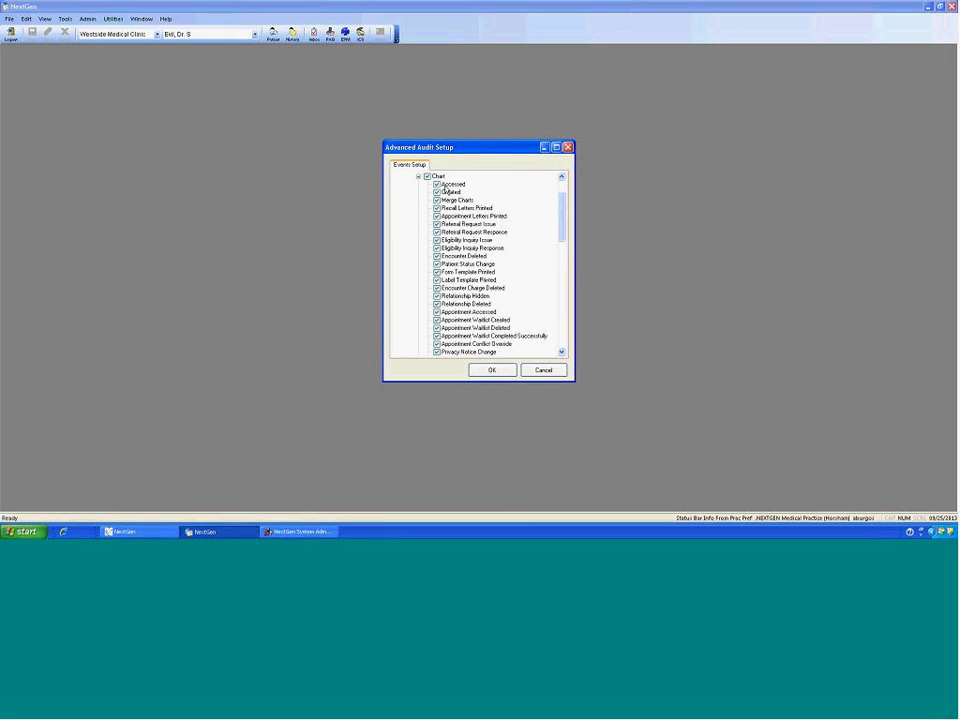
left_click(436, 280)
left_click(436, 280)
scroll(564, 200, "up", 2)
left_click_drag(564, 200, 564, 243)
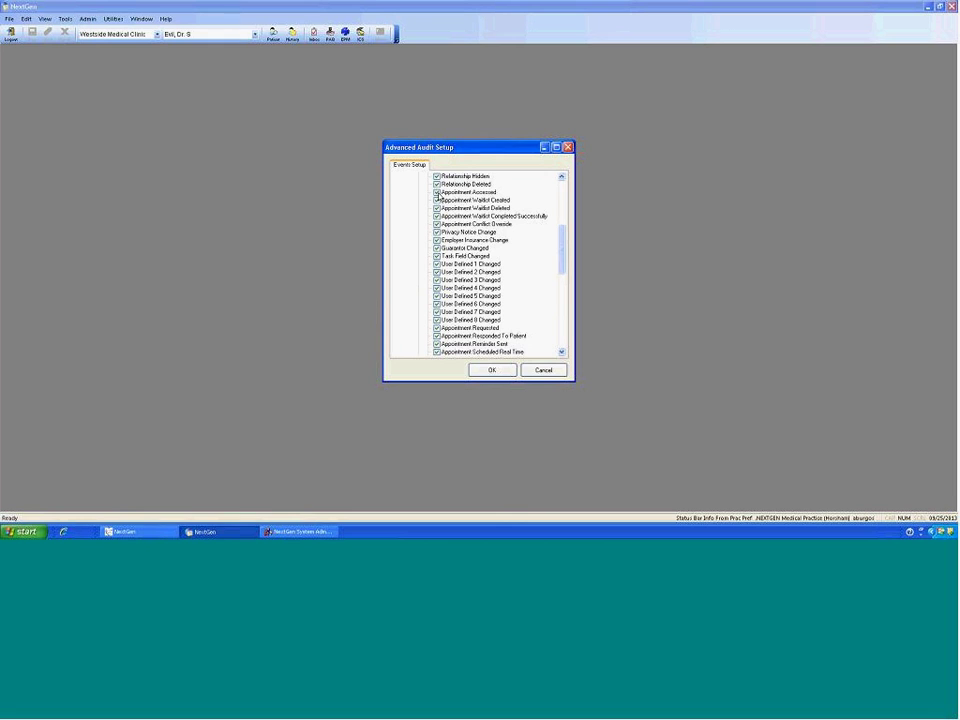
Step: Collapse the Chart events and close Advanced Audit Setup with its X, leaving all events checked
left_click_drag(565, 263, 570, 193)
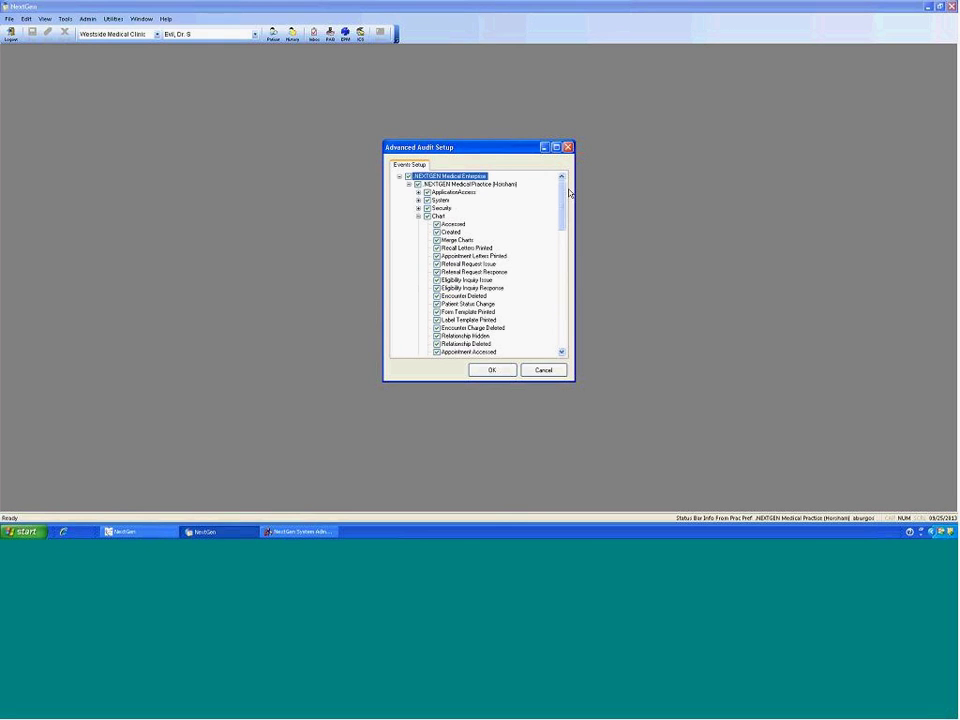
left_click(418, 216)
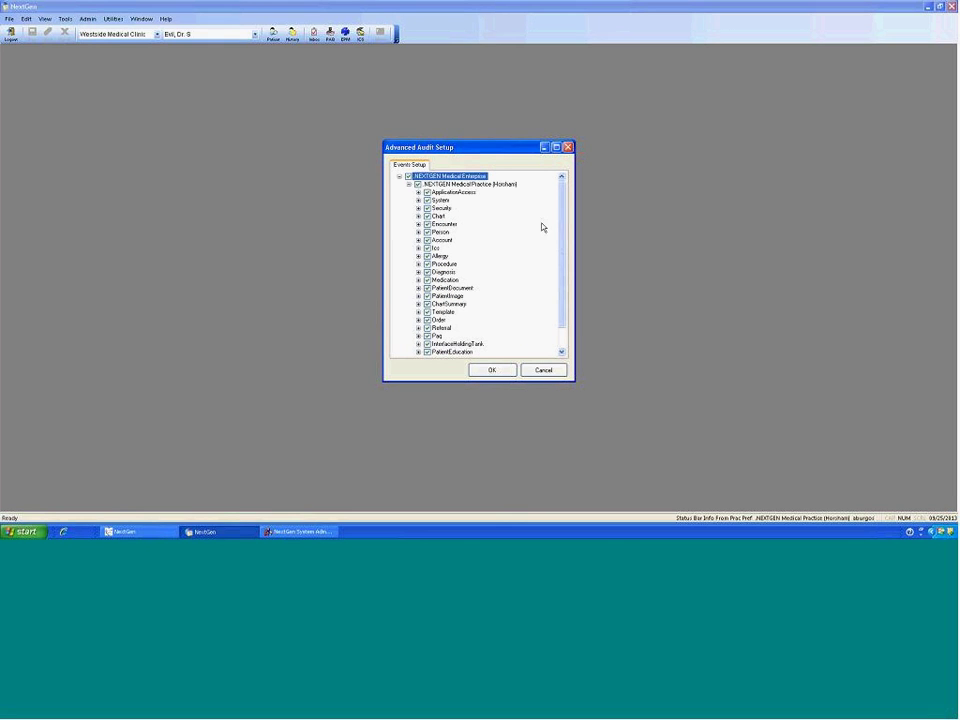
scroll(550, 284, "down", 1)
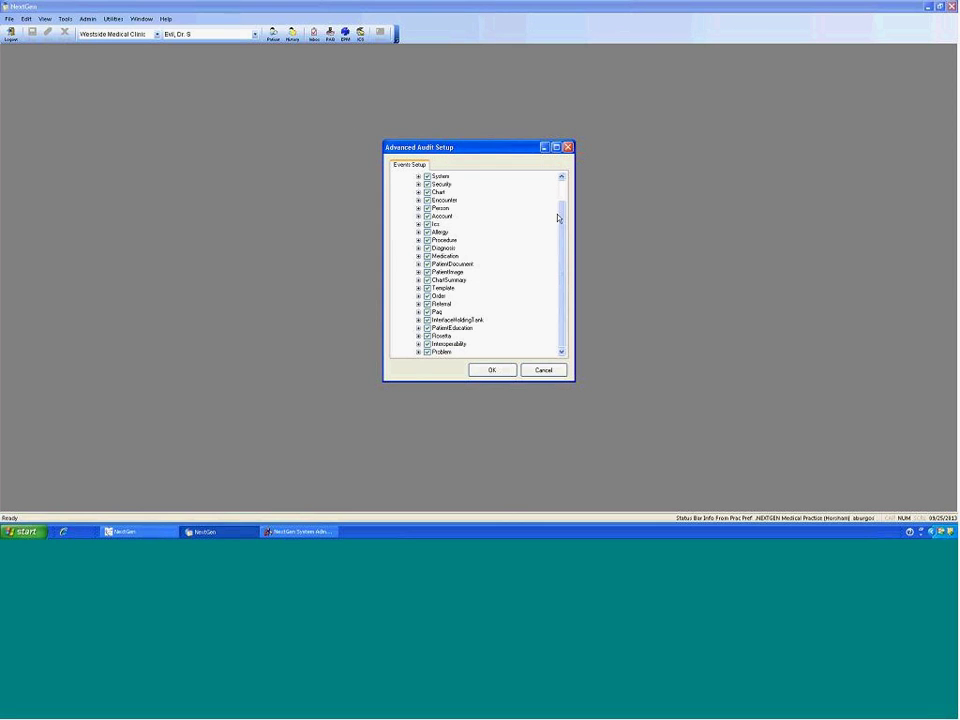
scroll(563, 233, "up", 1)
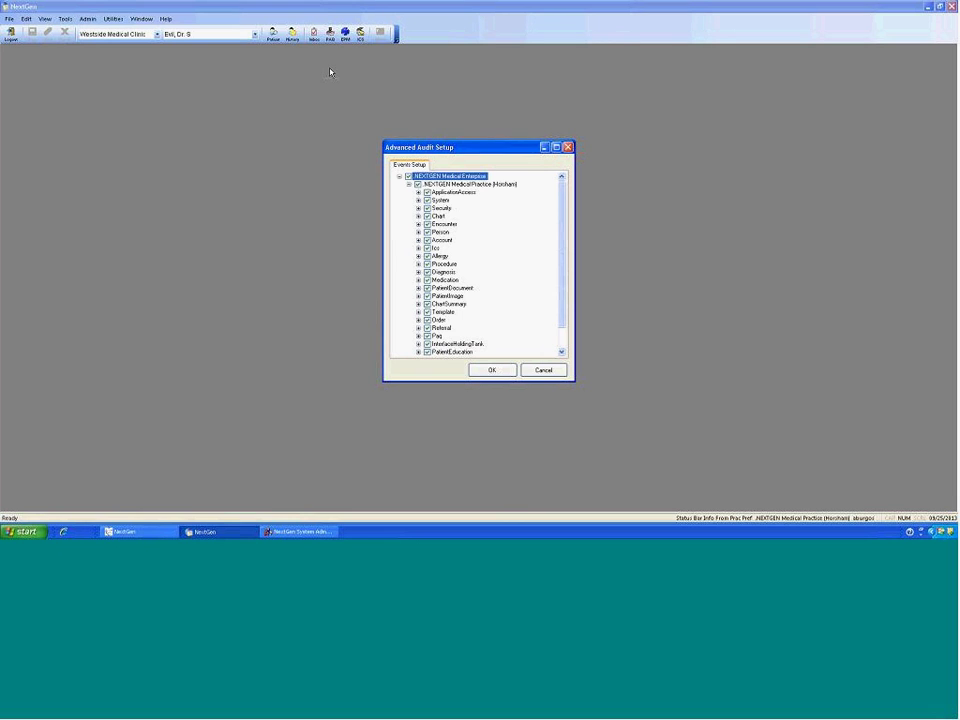
left_click(567, 147)
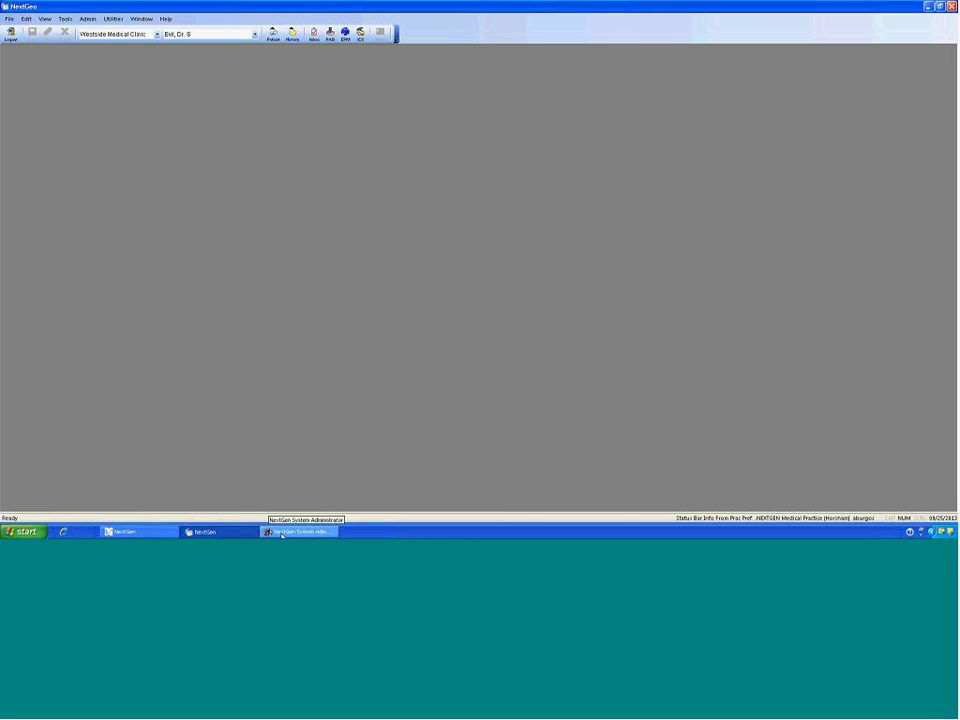
Step: Open Patient Lookup from the History toolbar button
left_click(283, 533)
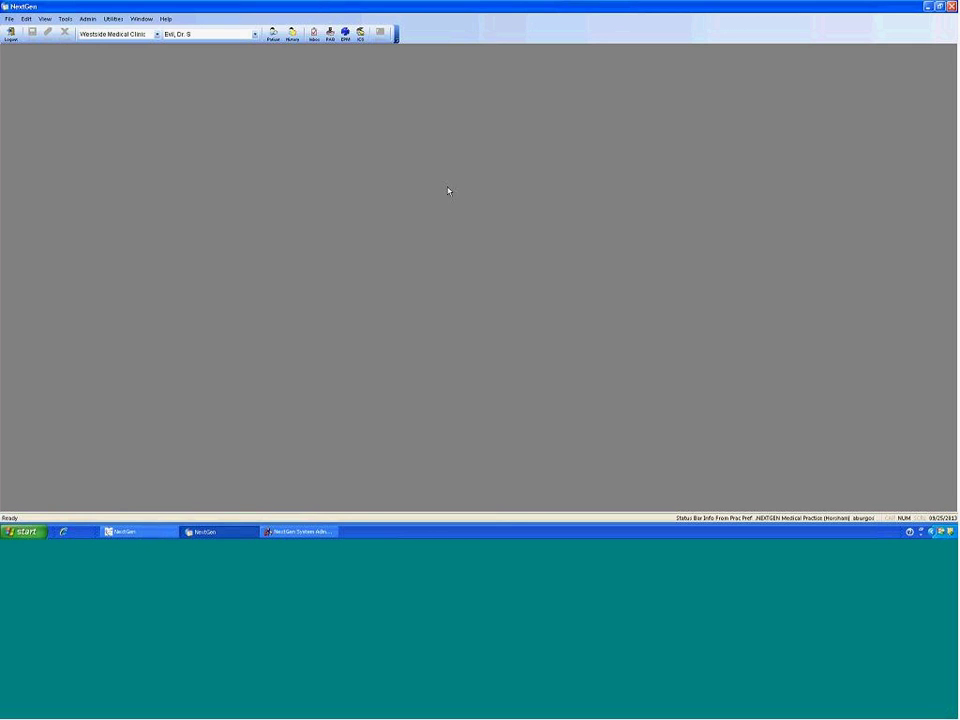
left_click(292, 33)
Step: Run the patient search, dismiss the truncation notice, and select the patient in Matching Records
key("Return")
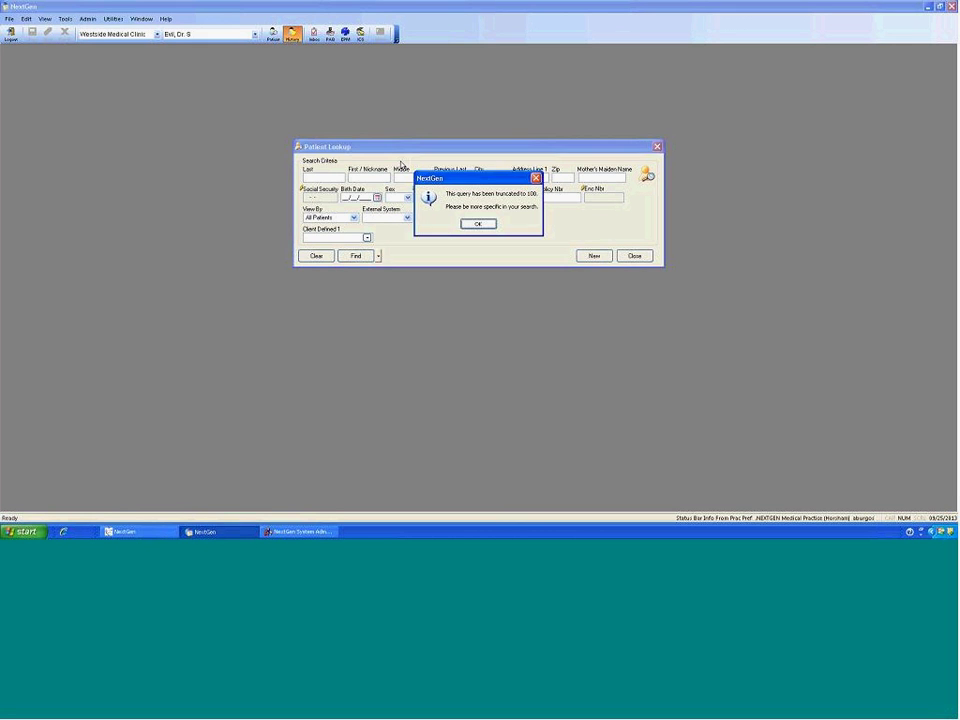
key("Return")
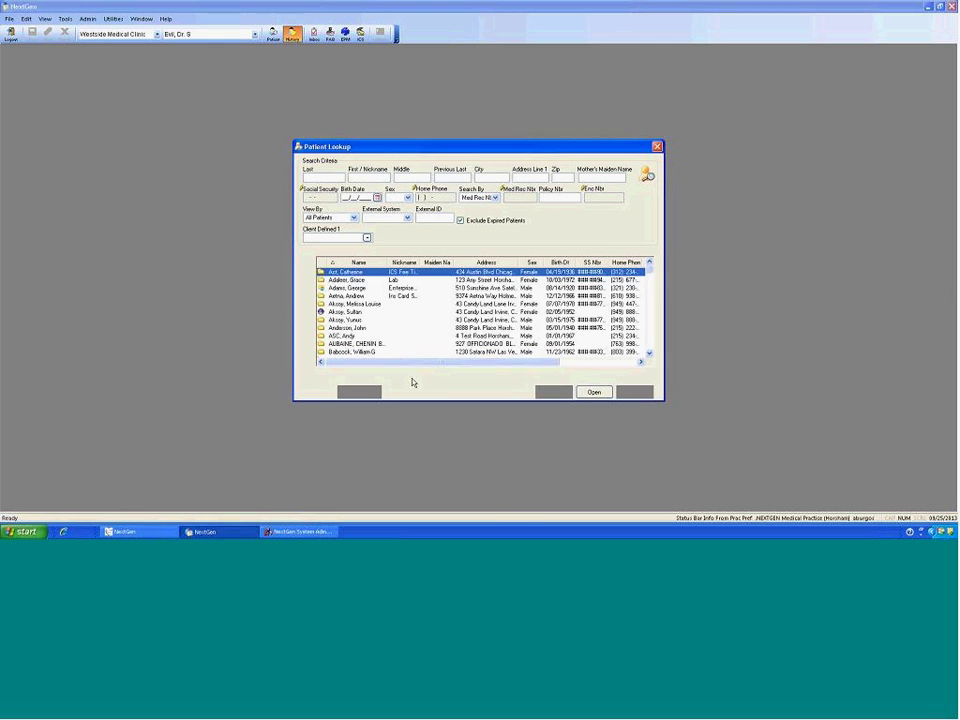
left_click(352, 280)
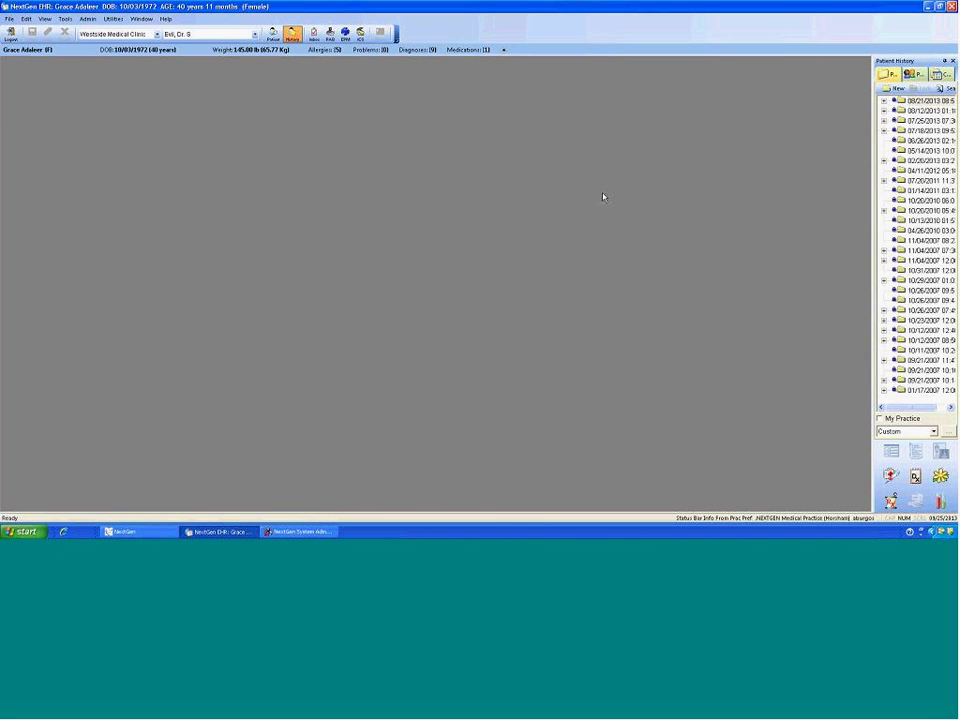
Step: Add an 'AA' custom menu item that launches AuditReportTool.exe and save it
left_click(115, 19)
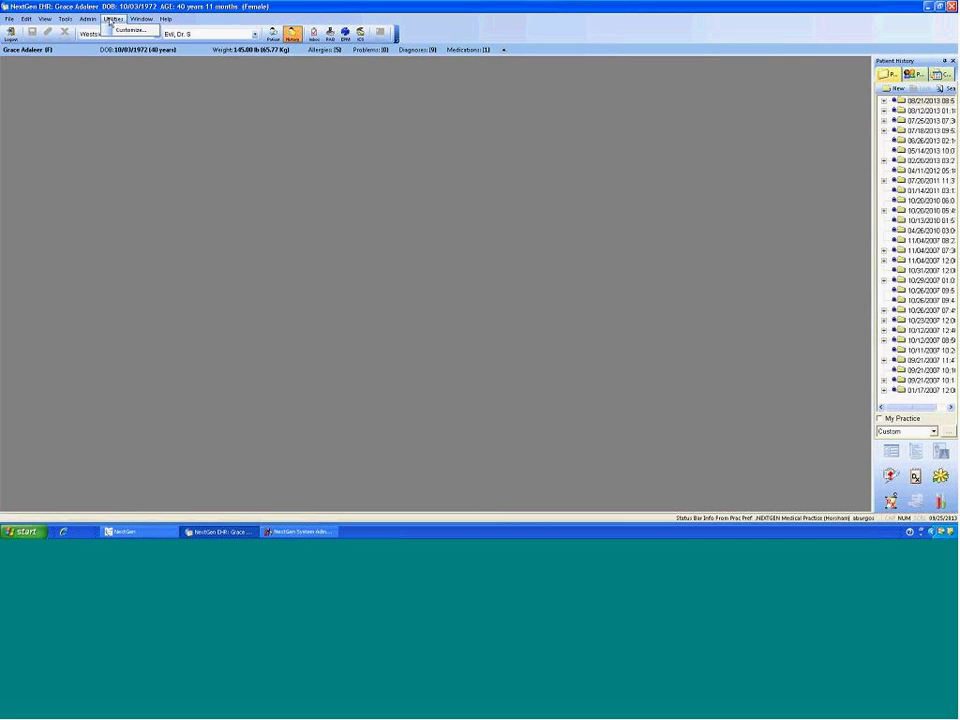
left_click(122, 30)
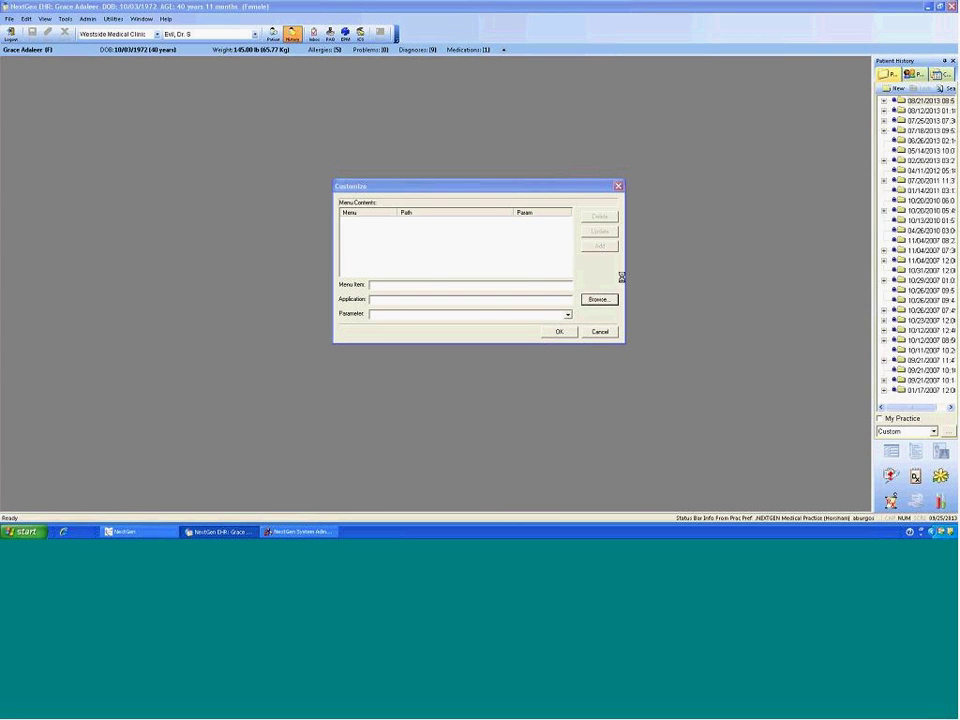
left_click(597, 297)
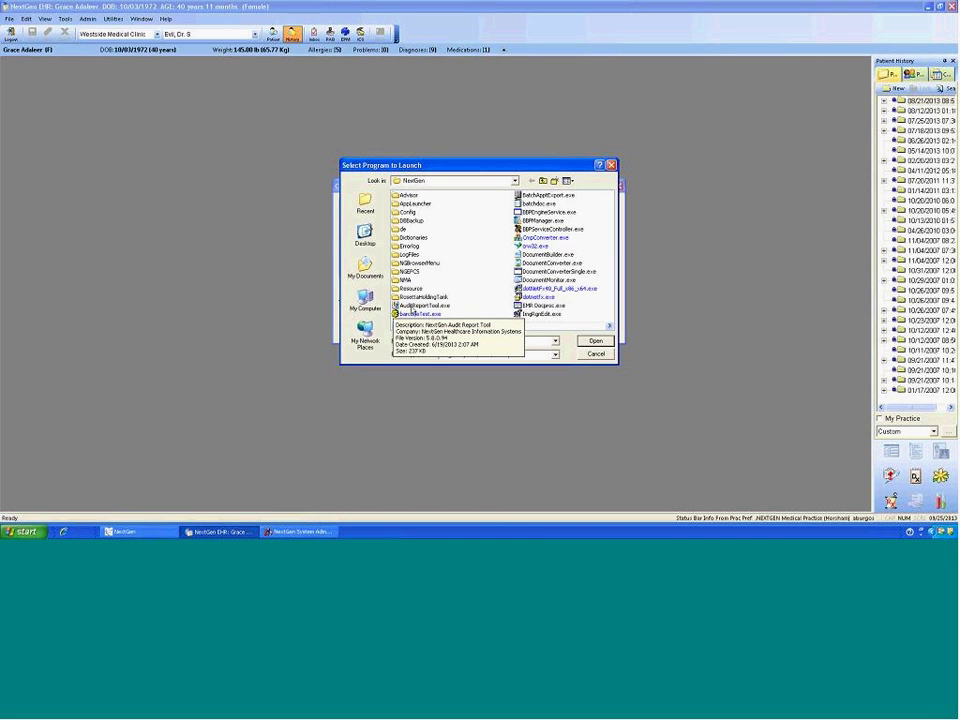
left_click(416, 305)
left_click(596, 341)
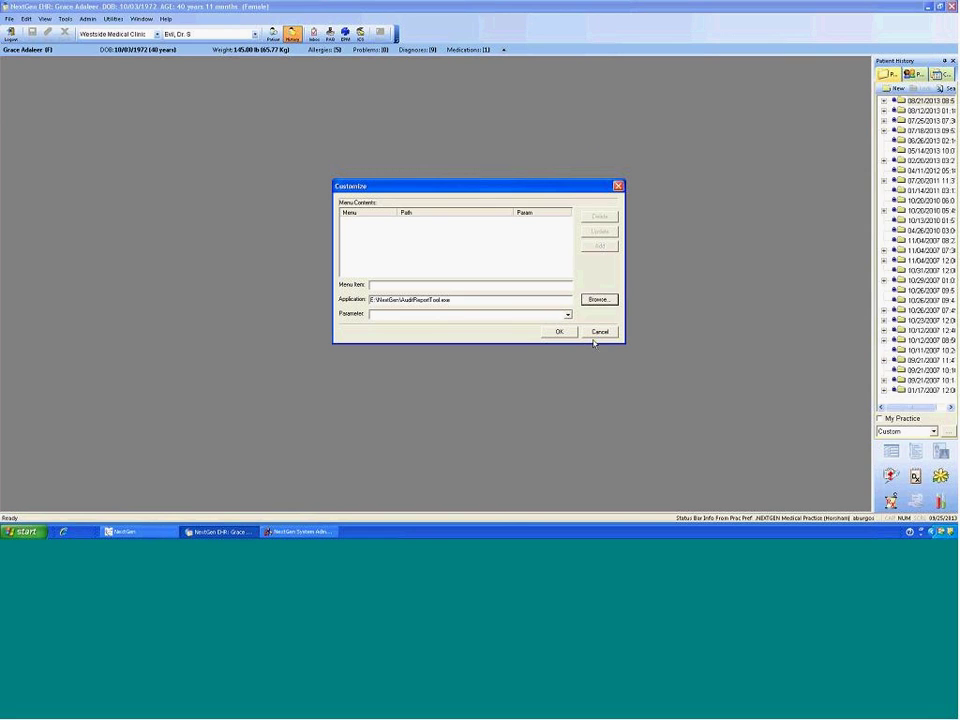
left_click(398, 286)
type("AA")
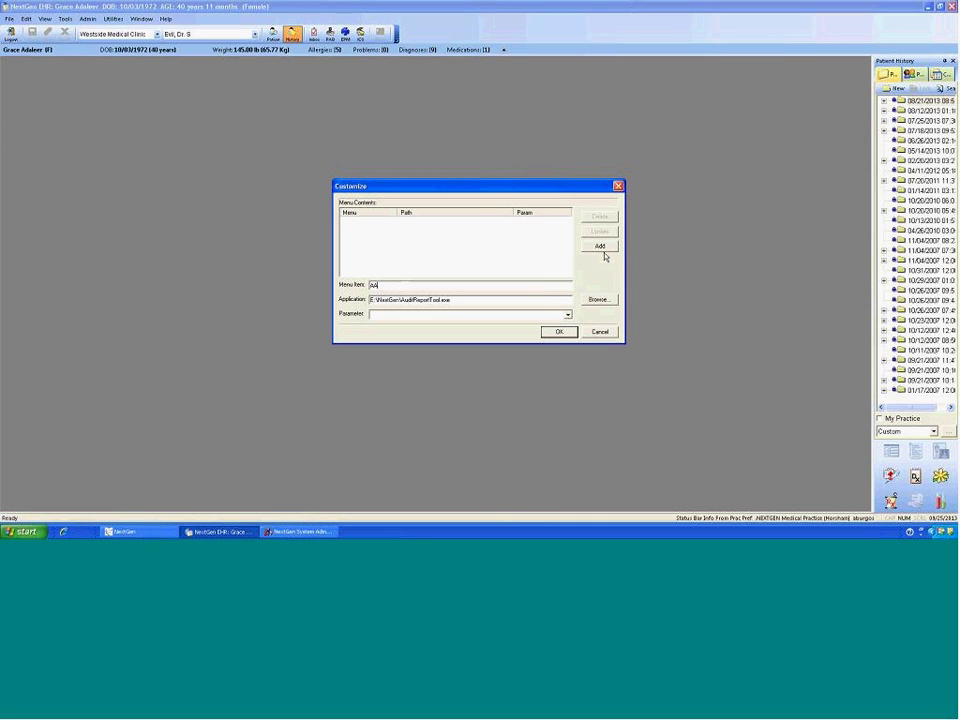
left_click(600, 246)
left_click(556, 333)
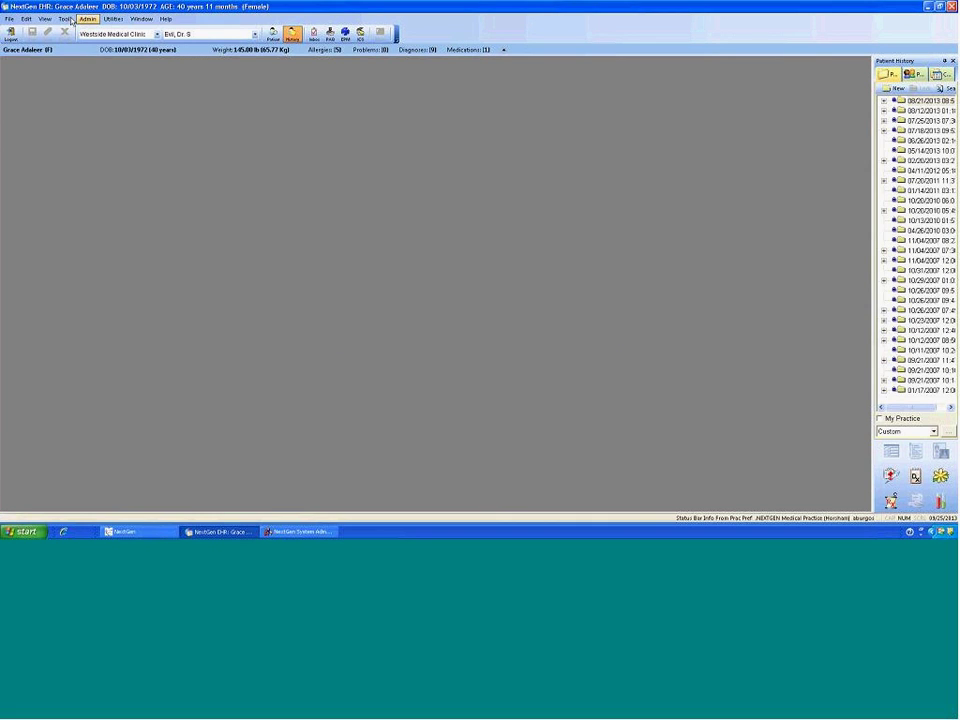
Step: Confirm AA appears under Utilities and restore down the EHR window
left_click(111, 19)
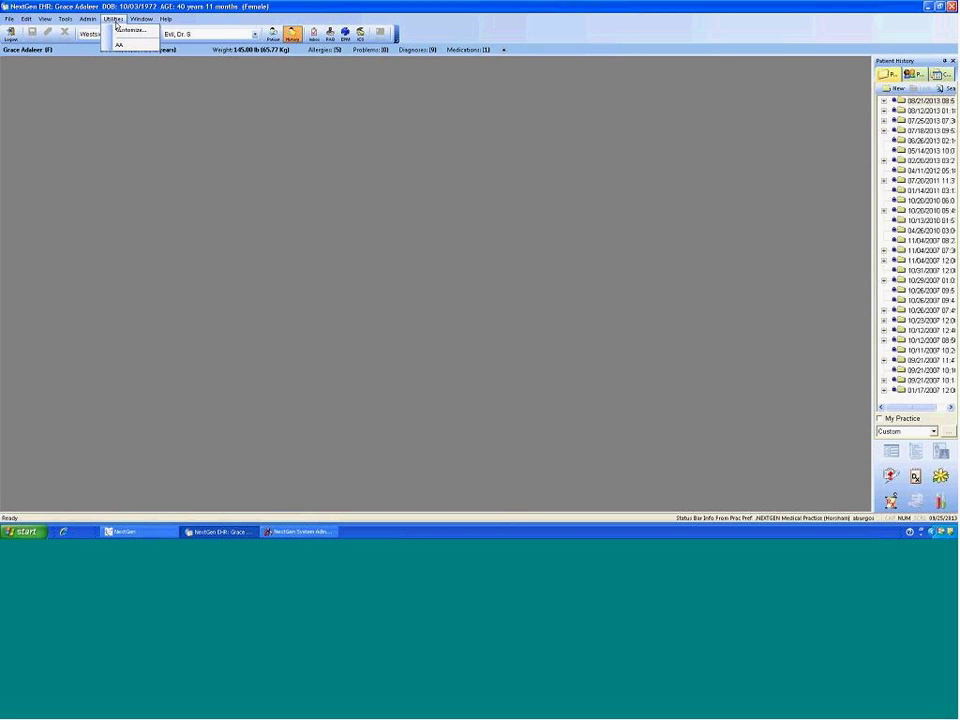
left_click(705, 6)
double_click(705, 6)
Step: Move the EHR window right and launch the Audit Report Tool from its desktop shortcut
left_click_drag(508, 45, 729, 49)
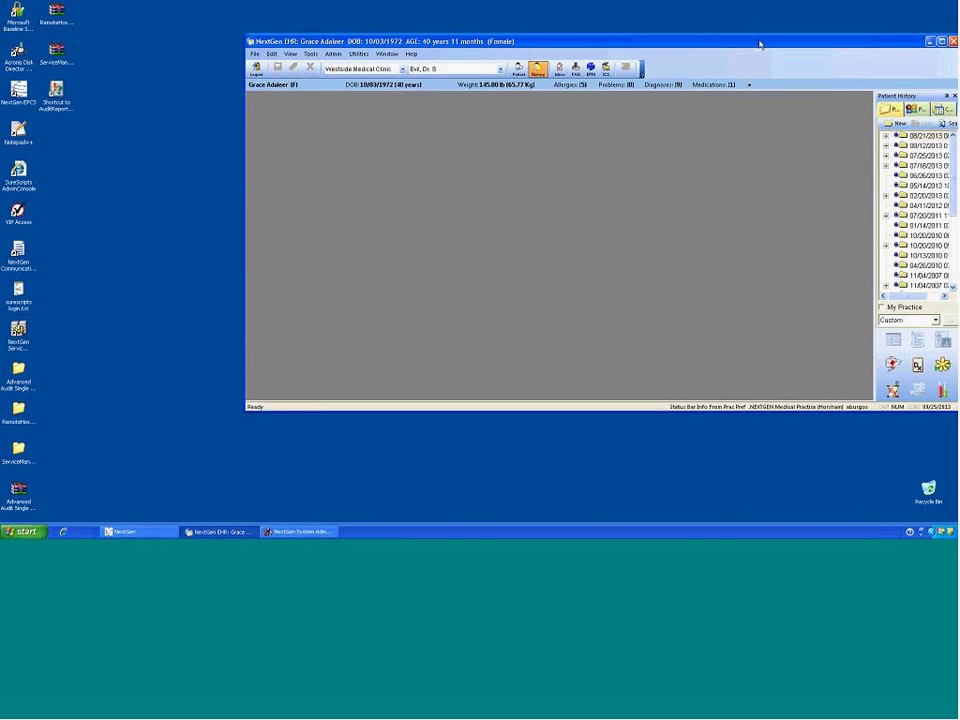
left_click(57, 92)
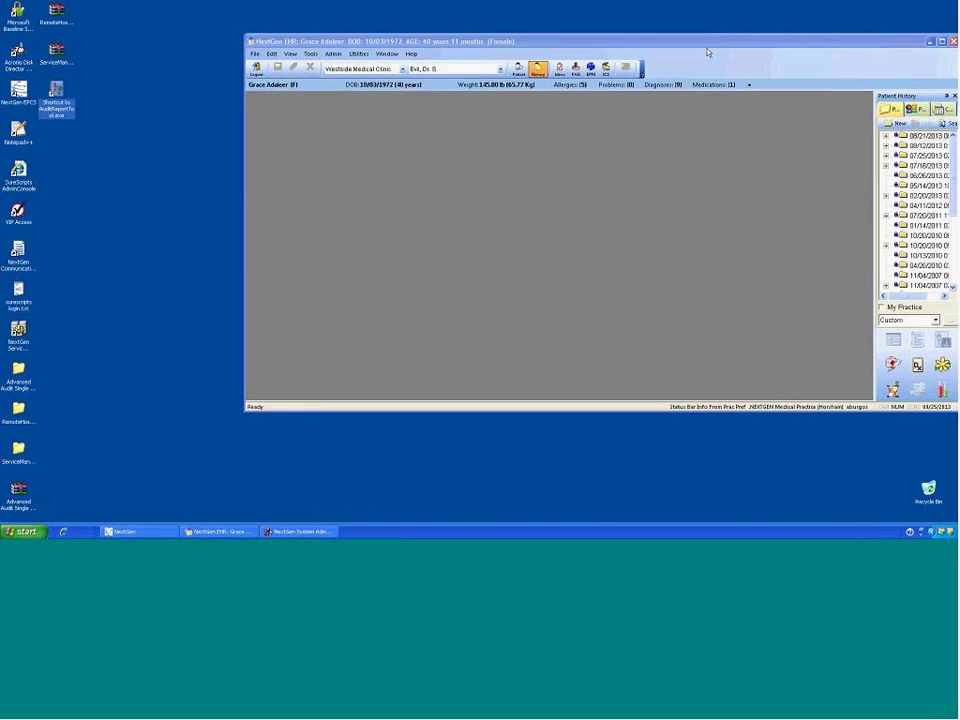
Step: Minimize the EHR window and close the Application Launcher, bringing the audit login forward
left_click(930, 41)
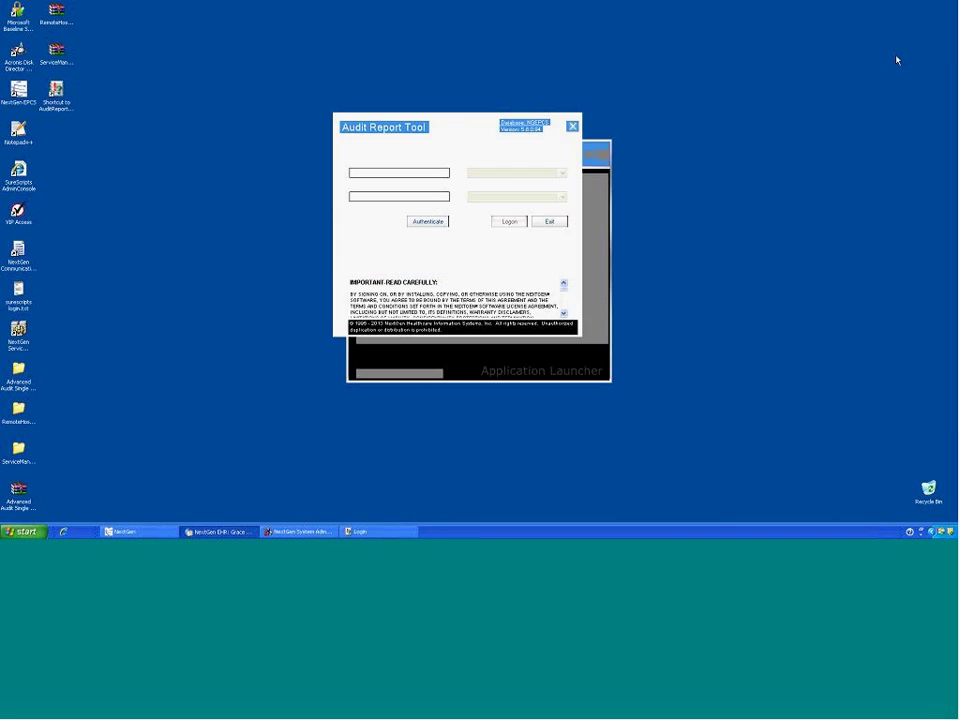
left_click(603, 189)
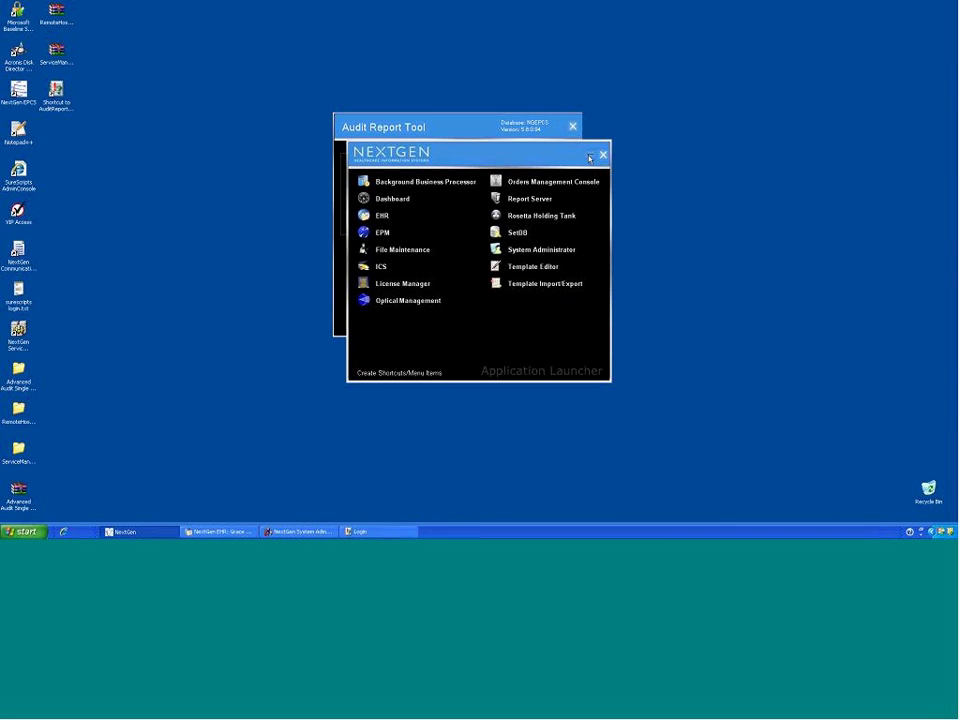
left_click(603, 154)
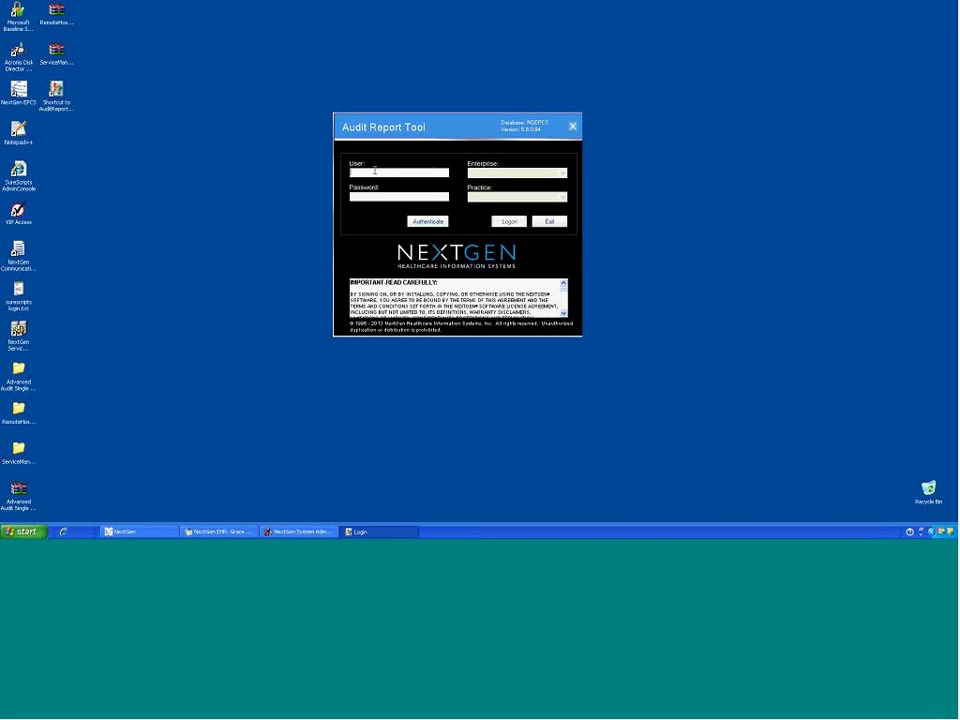
Step: Log on with the user name and password to NEXTGEN Medical Enterprise, Horsham practice
key("Tab")
type("******")
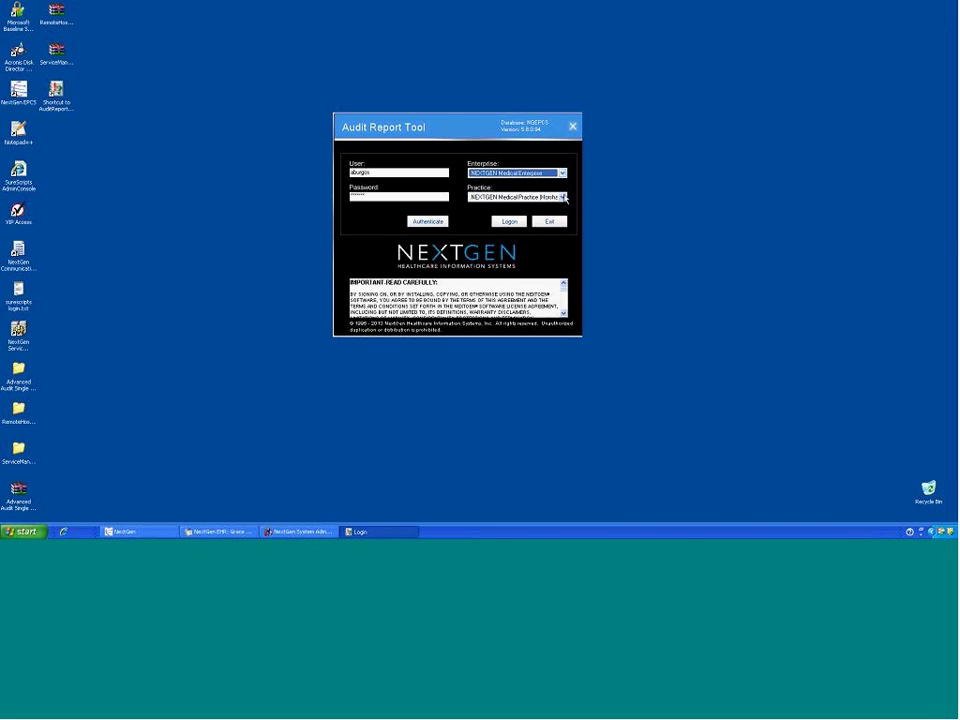
left_click(563, 197)
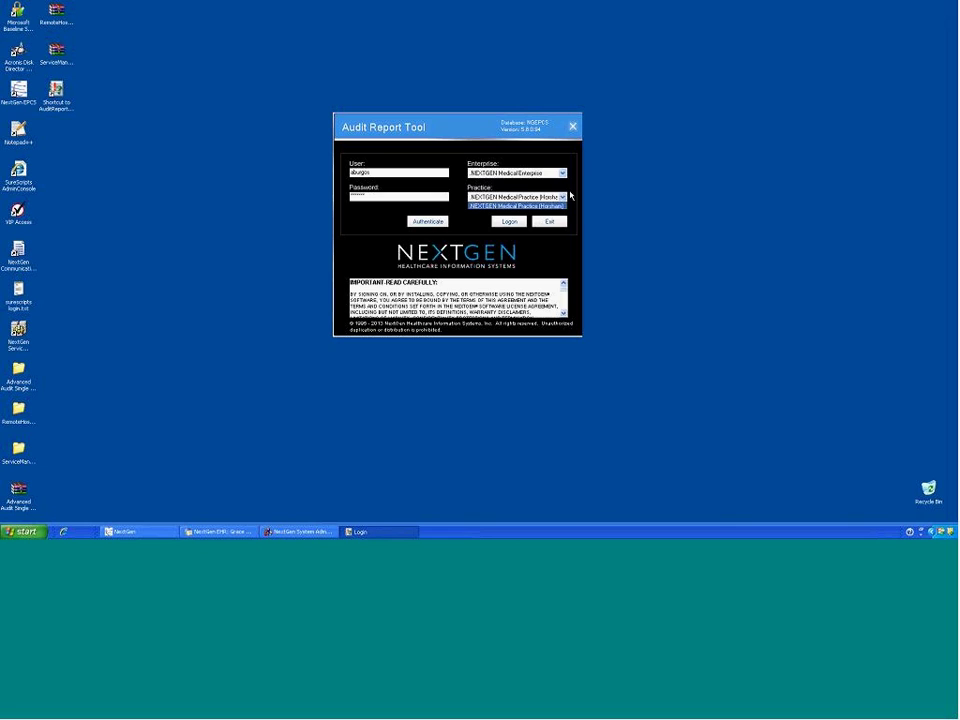
left_click(540, 205)
left_click(509, 222)
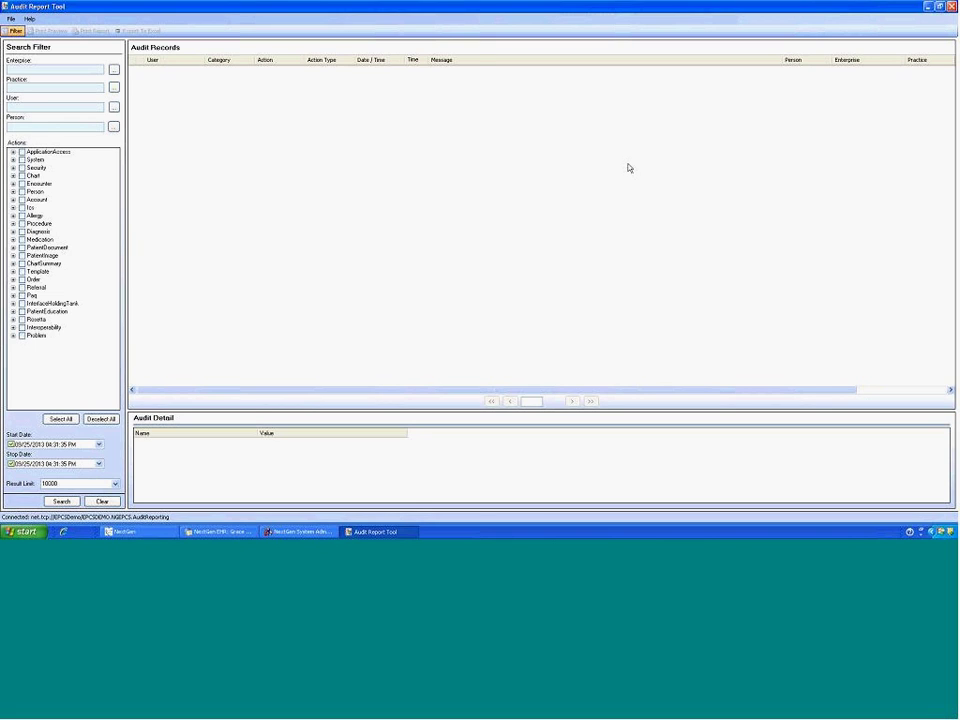
left_click(10, 19)
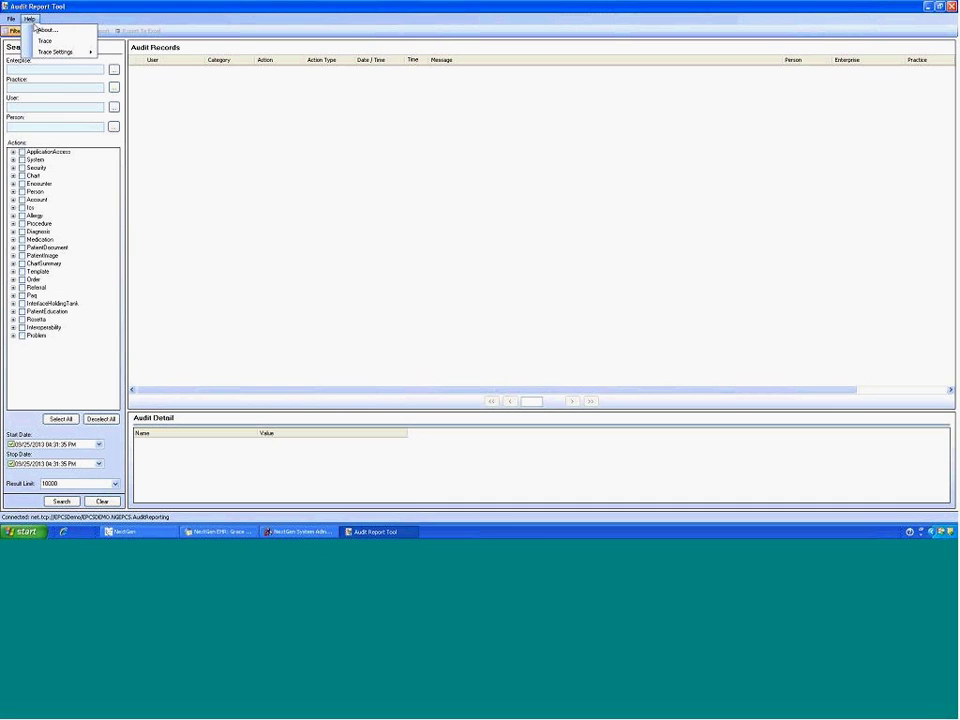
left_click(40, 29)
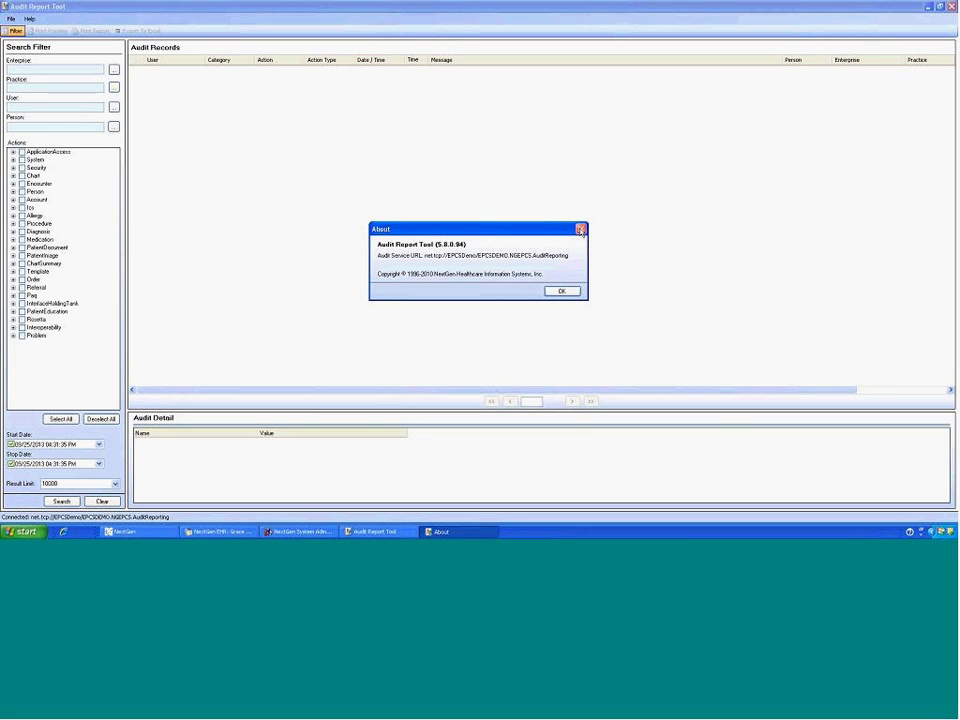
left_click(581, 231)
left_click(29, 18)
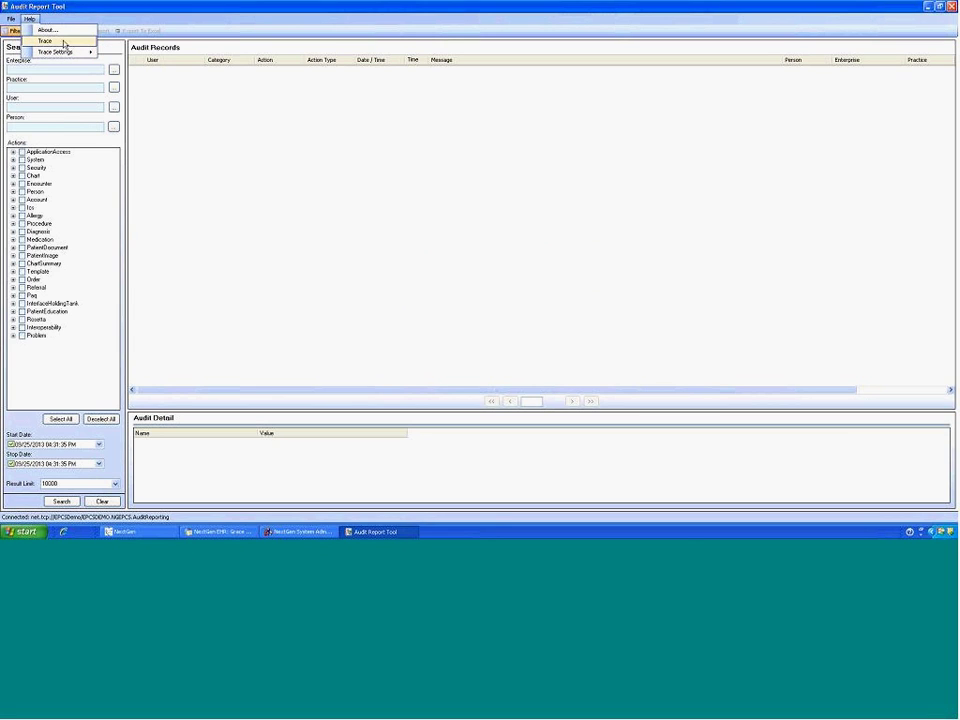
mouse_move(75, 51)
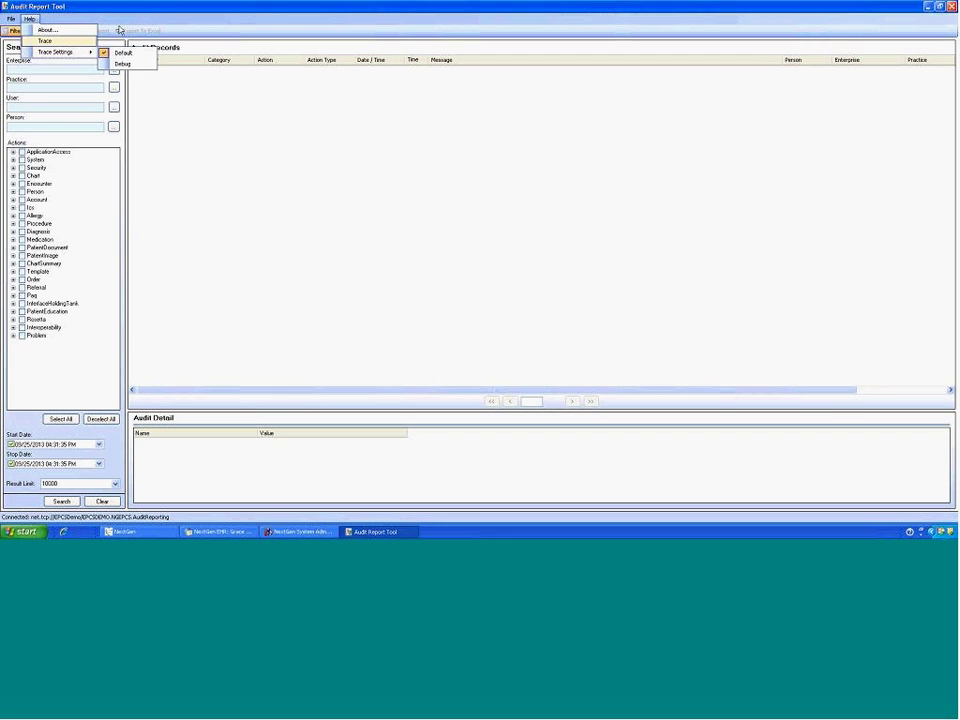
left_click(93, 11)
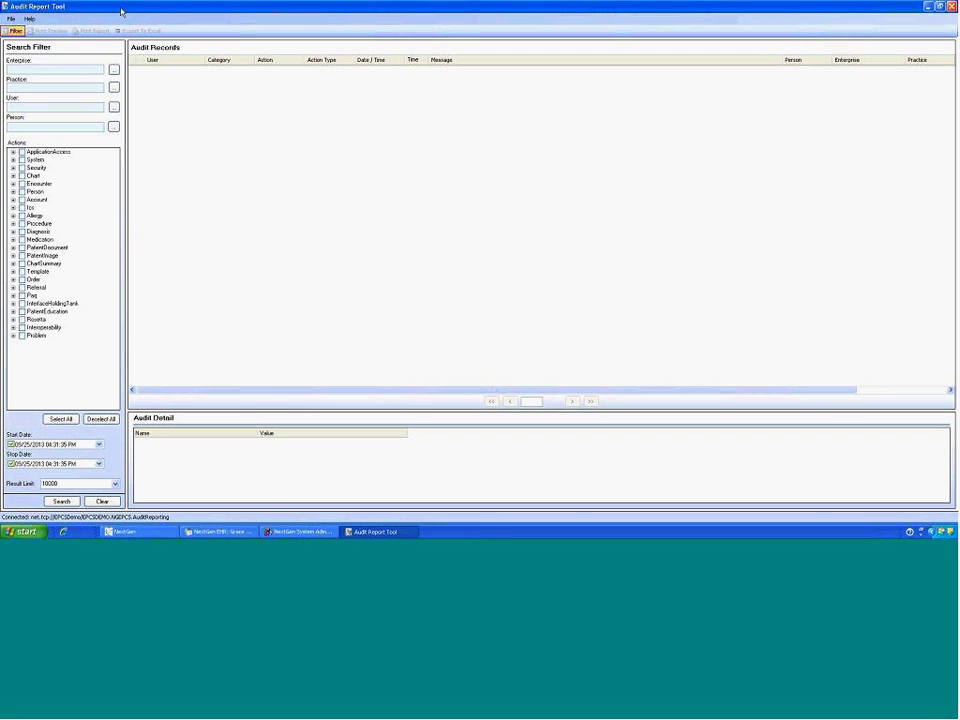
left_click(15, 31)
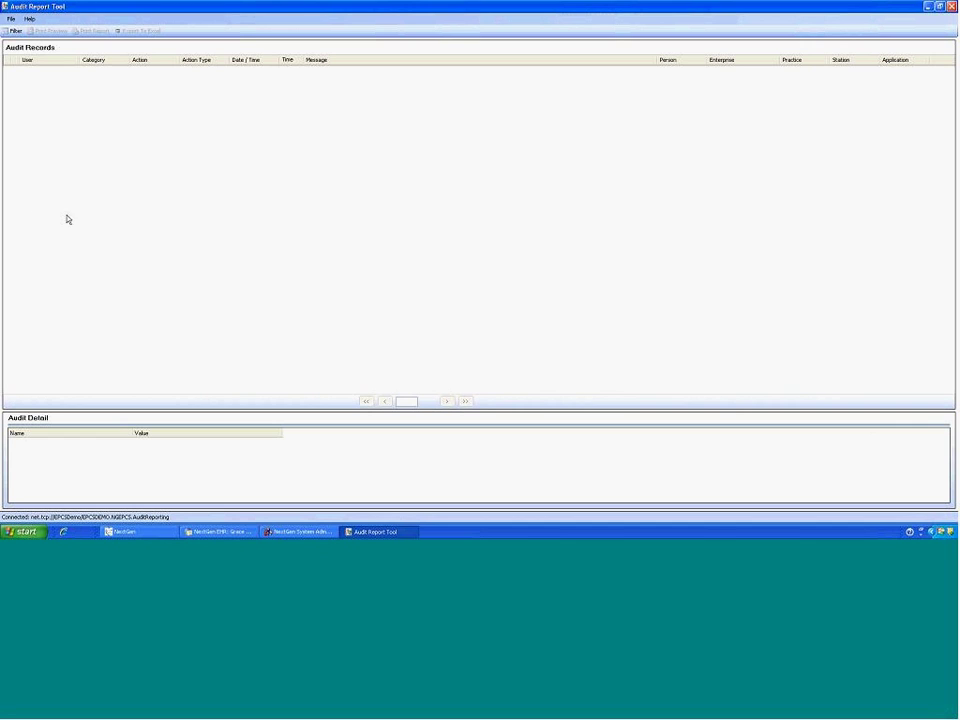
left_click(15, 31)
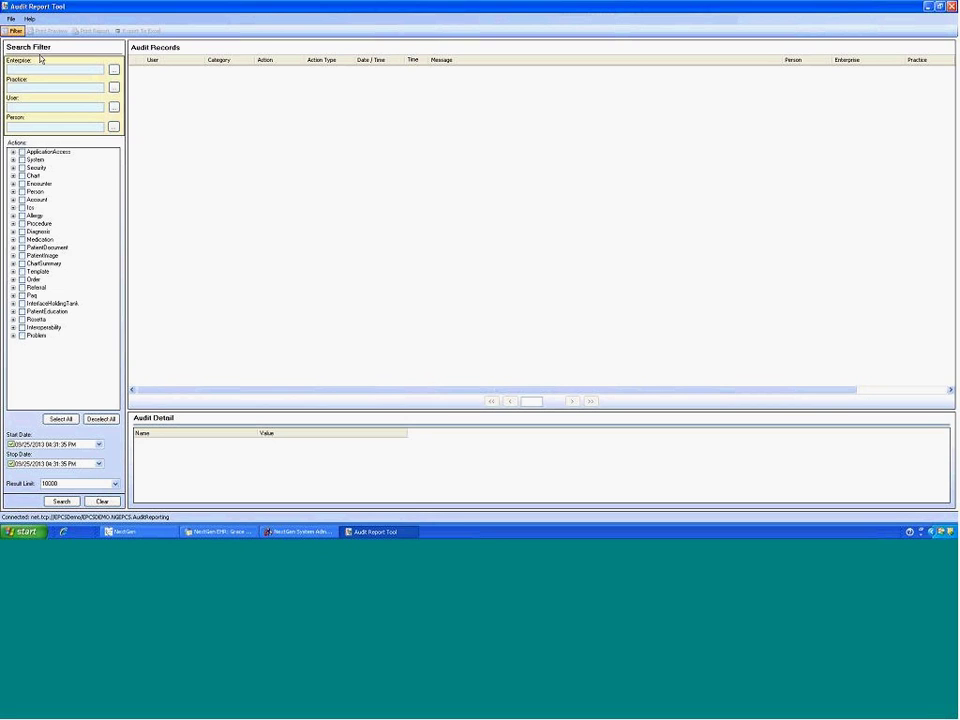
Step: Set the Enterprise filter to NEXTGEN Medical Enterprise
left_click(114, 71)
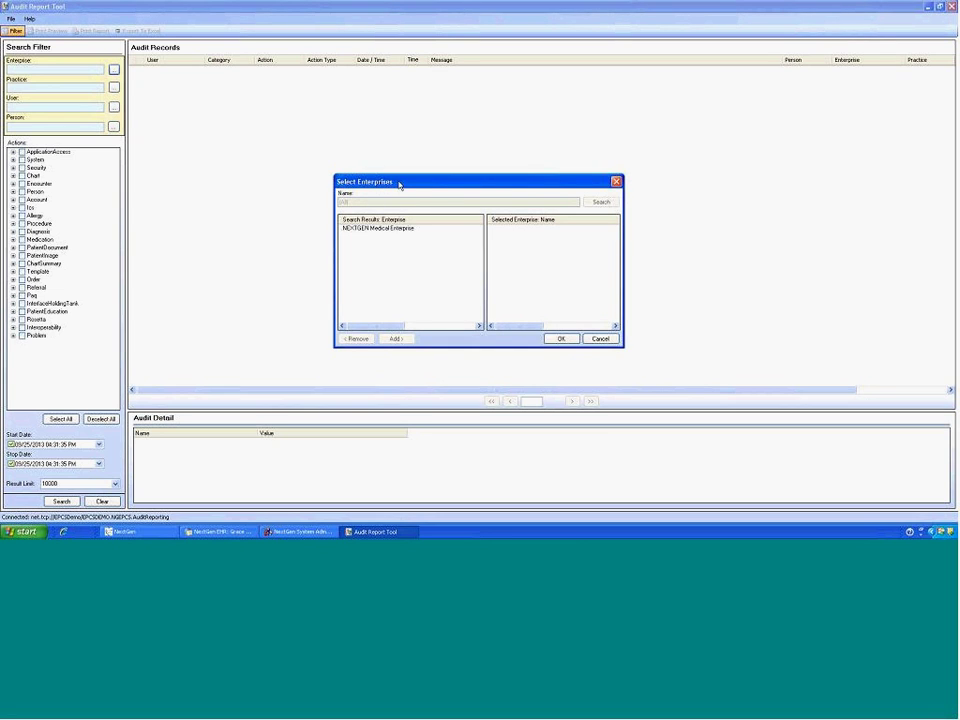
left_click(379, 230)
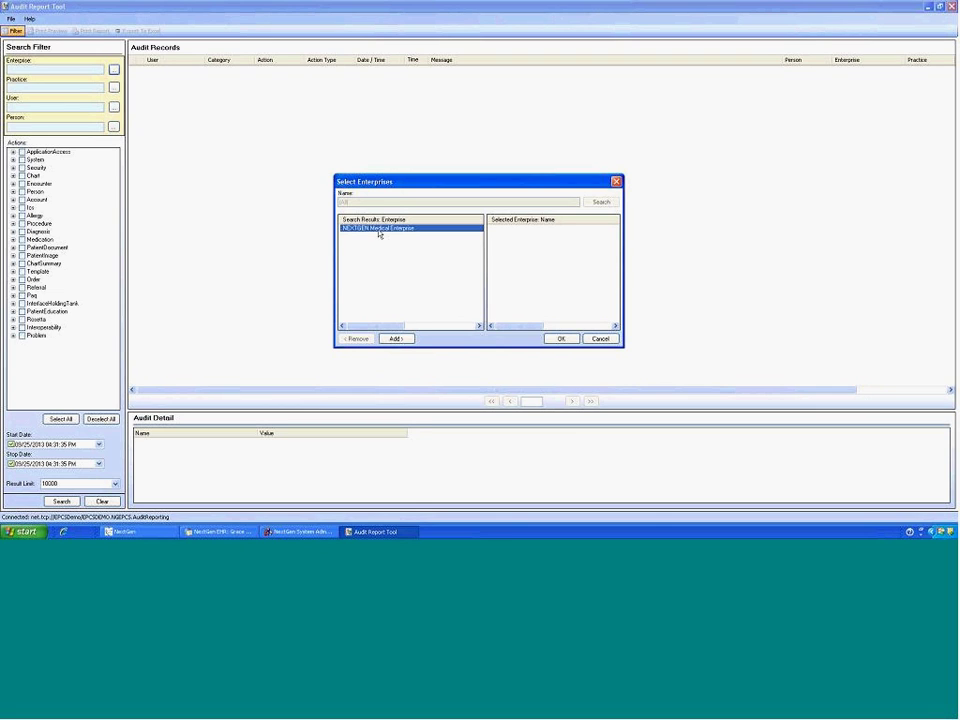
left_click(396, 339)
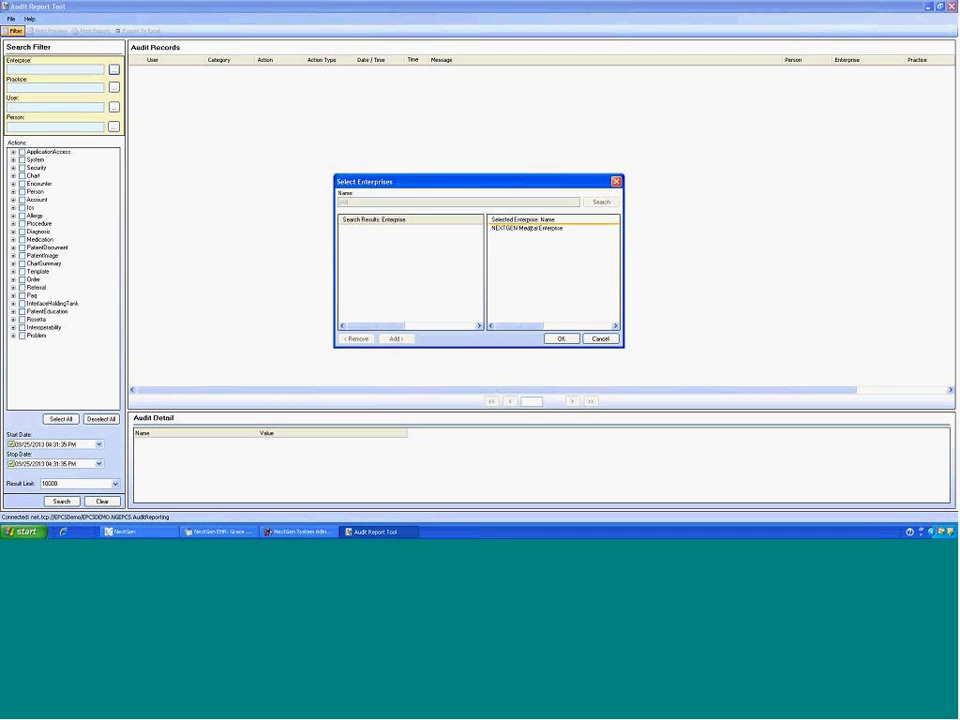
left_click(561, 339)
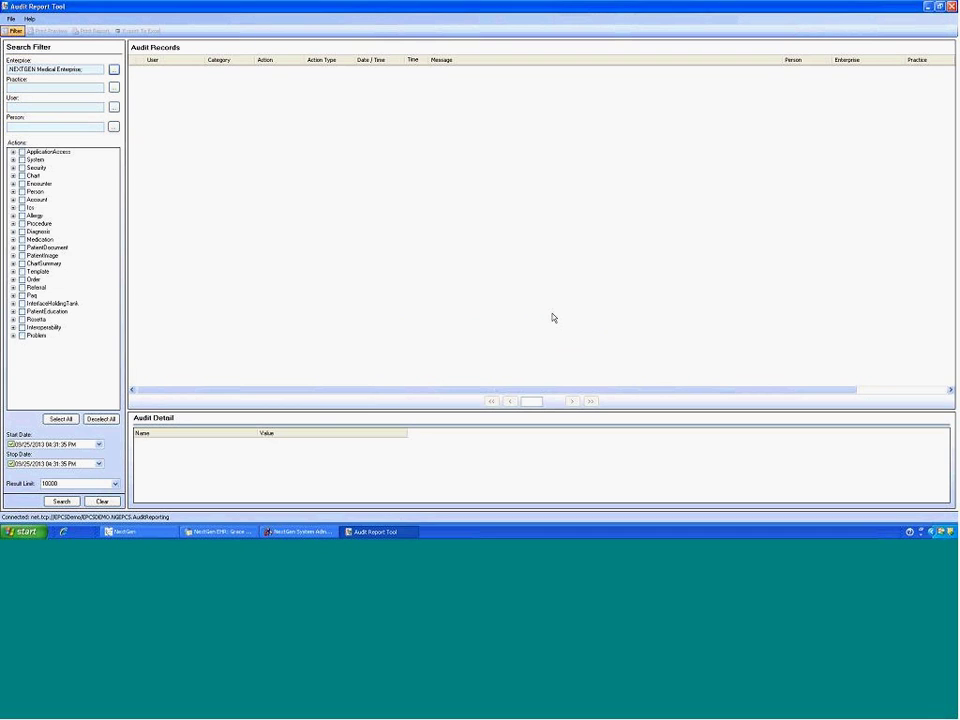
Step: Set the Practice filter to NEXTGEN Medical Practice (Horsham)
left_click(113, 87)
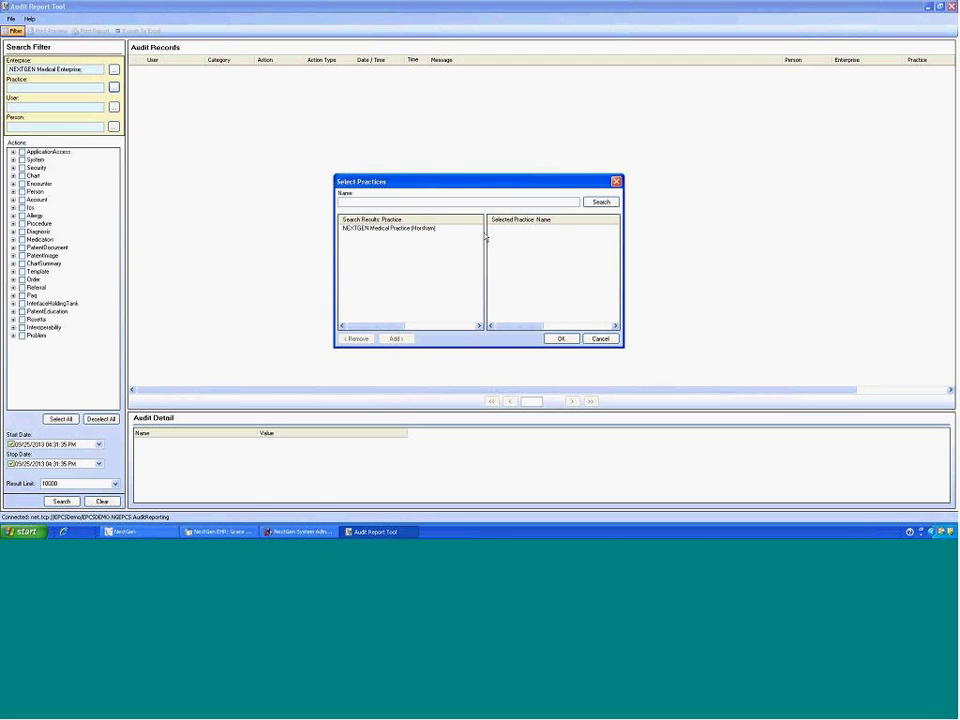
left_click(388, 229)
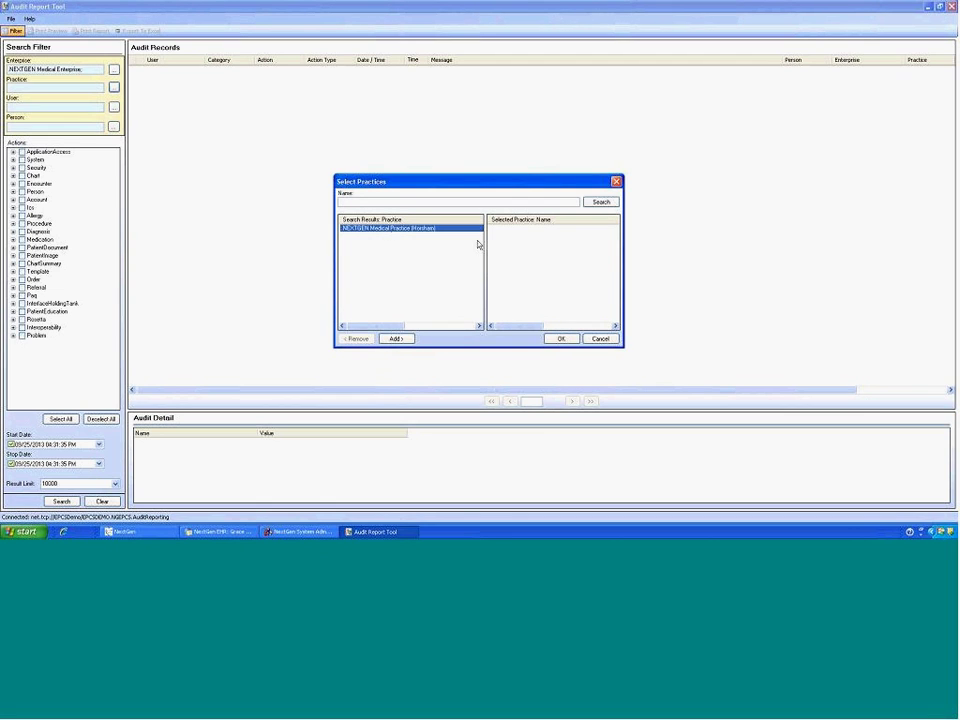
left_click(396, 339)
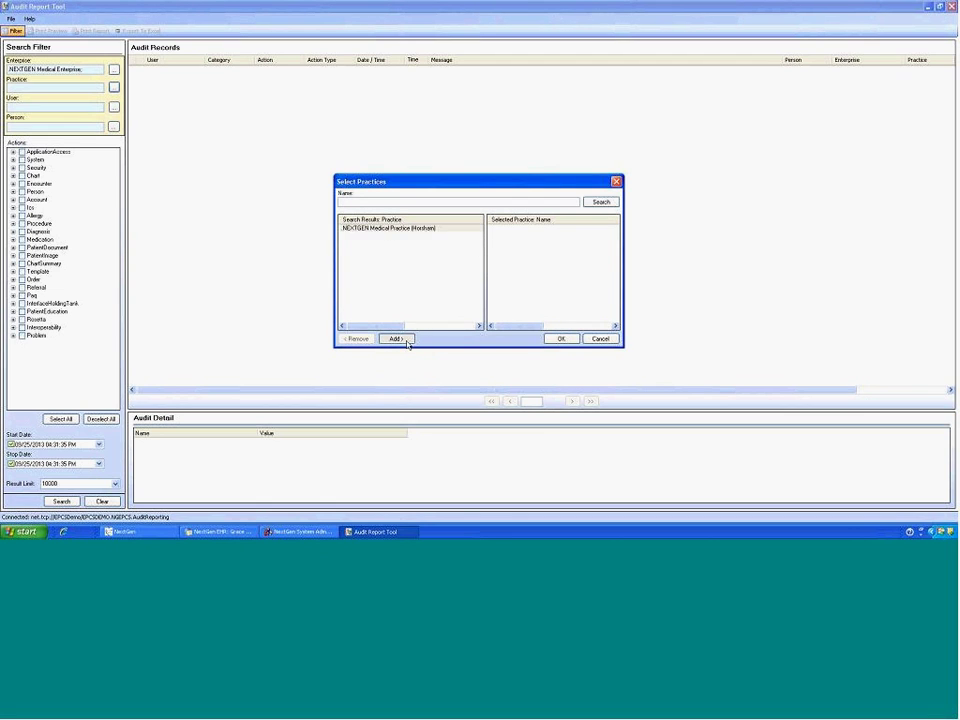
left_click(561, 339)
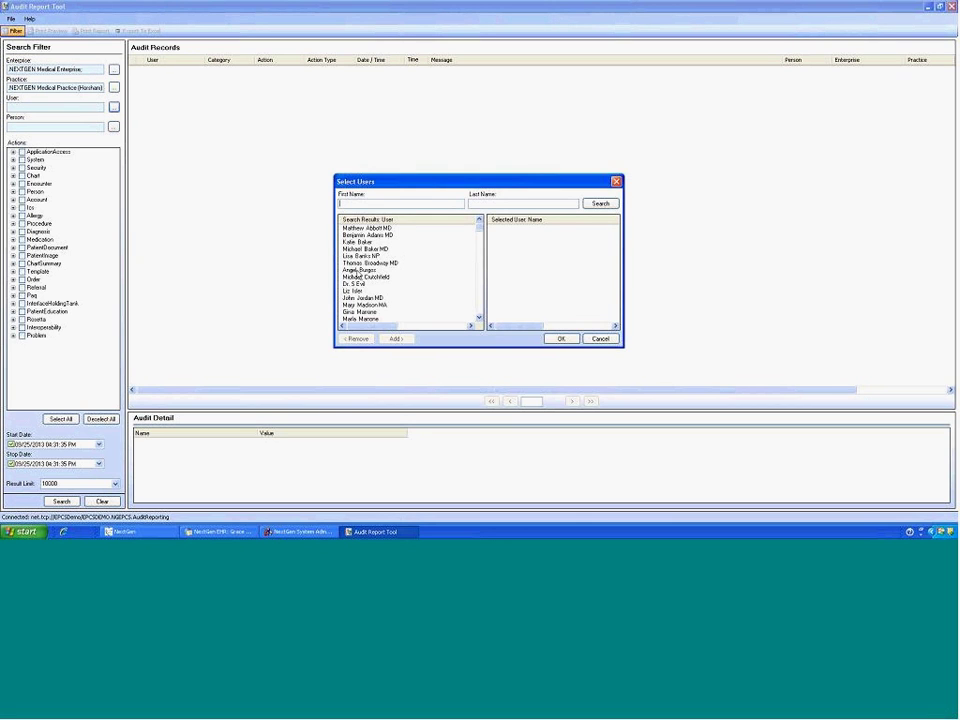
Step: Add two users to the User filter and confirm them
left_click(357, 270)
left_click(396, 338)
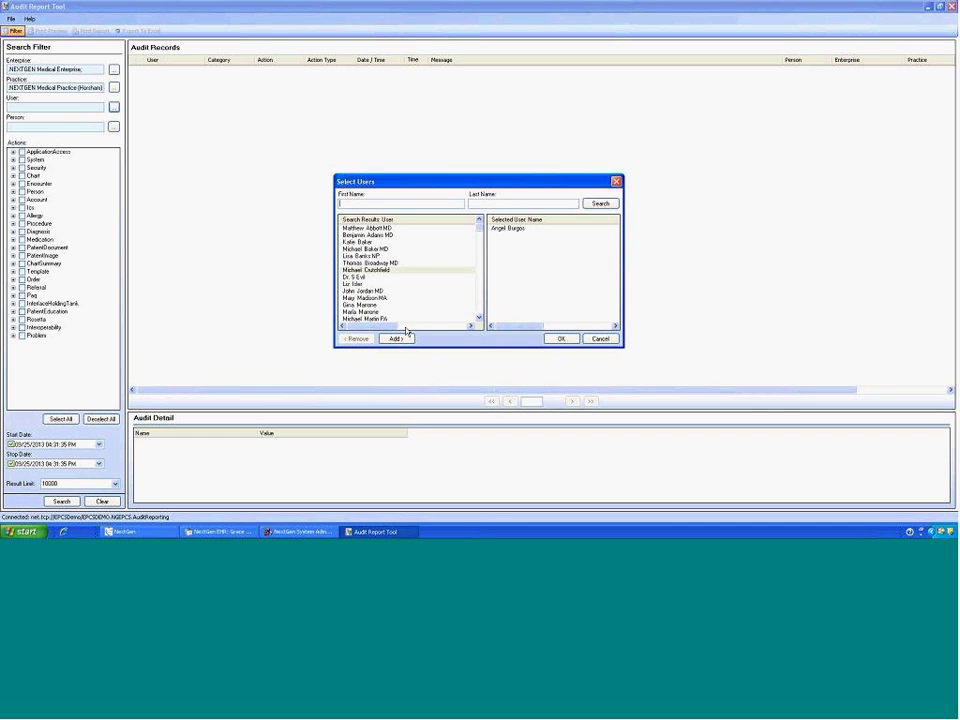
left_click(405, 277)
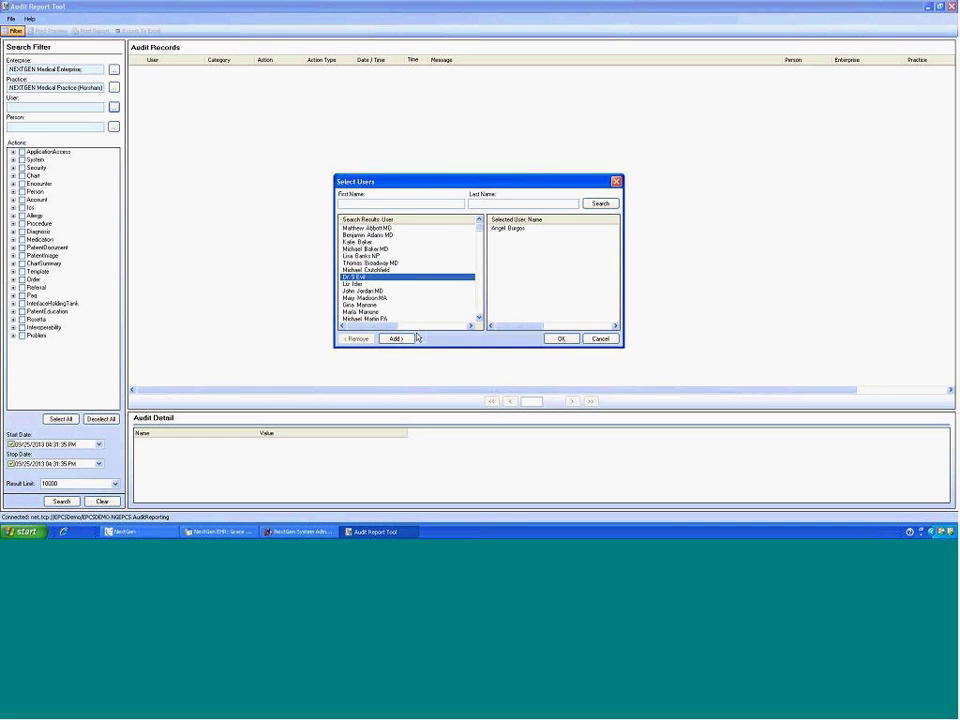
left_click(397, 338)
left_click(561, 339)
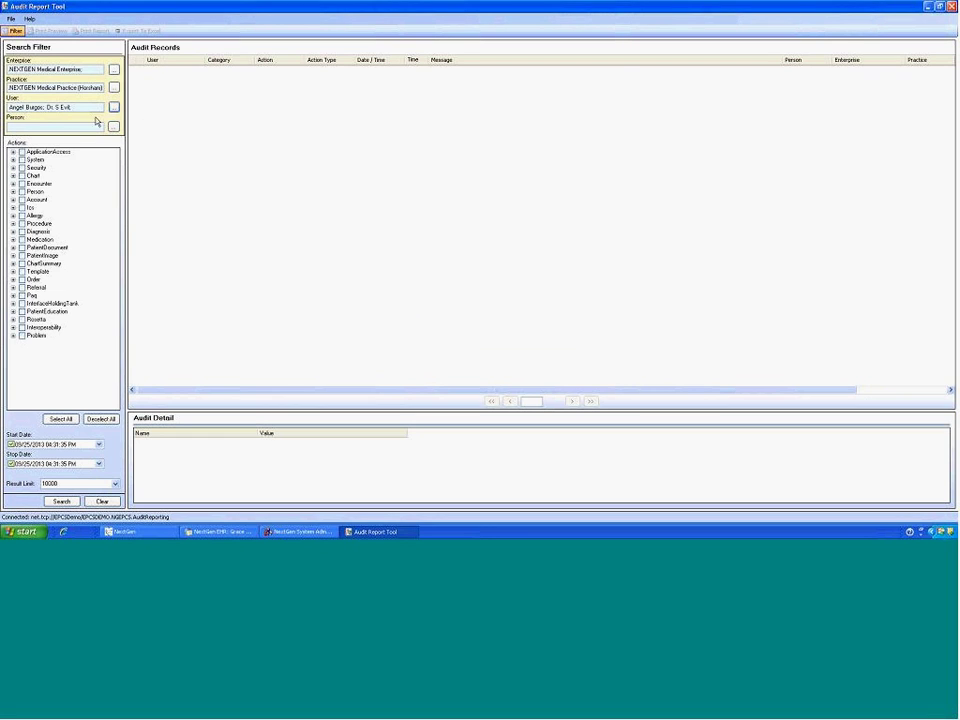
left_click(113, 126)
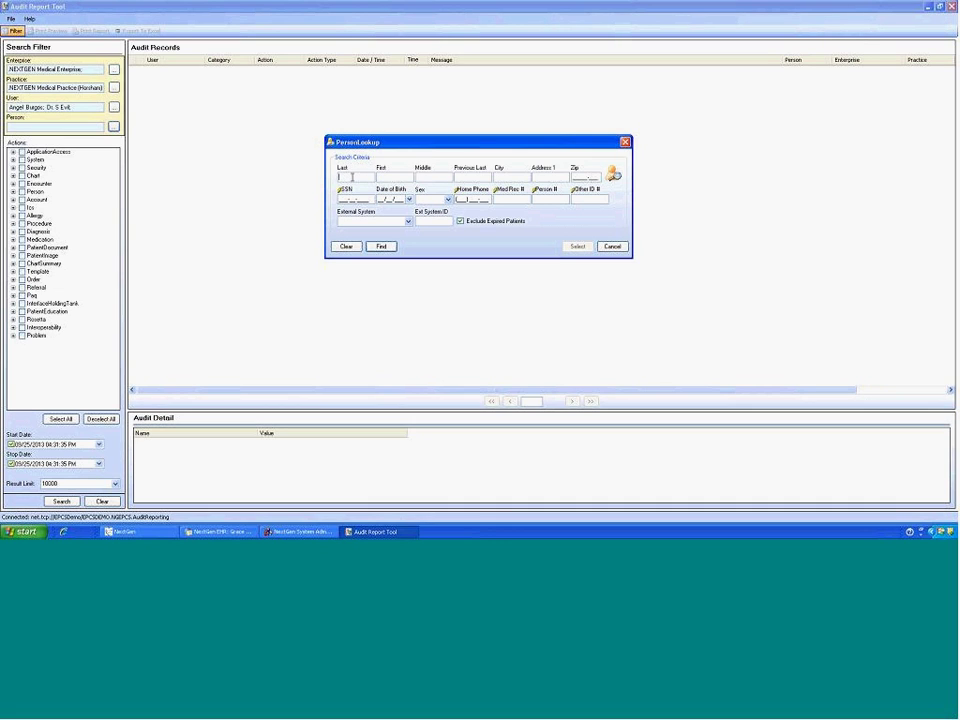
Step: Look up patients by a partial last name and select the single match as the Person filter
type("dec")
left_click(381, 246)
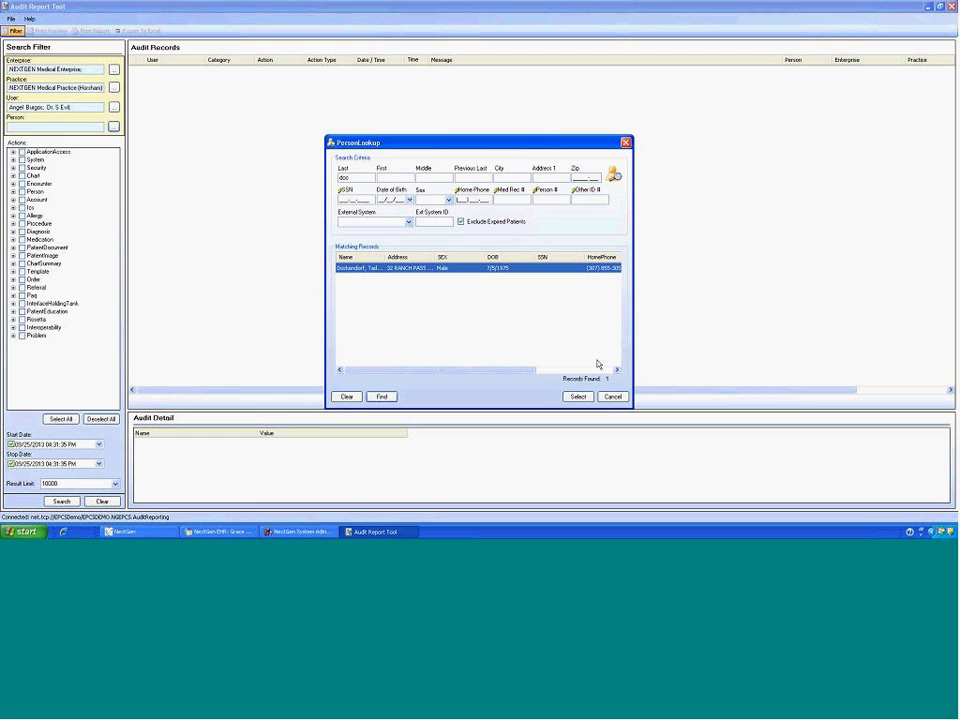
left_click(577, 396)
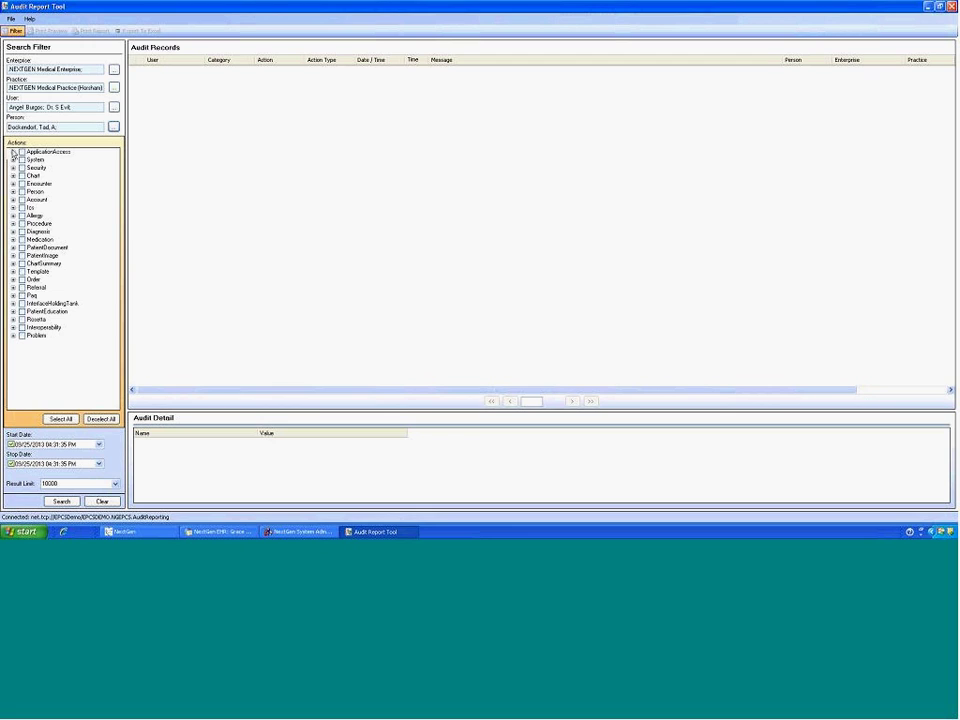
Step: Expand the Chart category in the Actions tree and tick Accessed
left_click(93, 245)
left_click(13, 176)
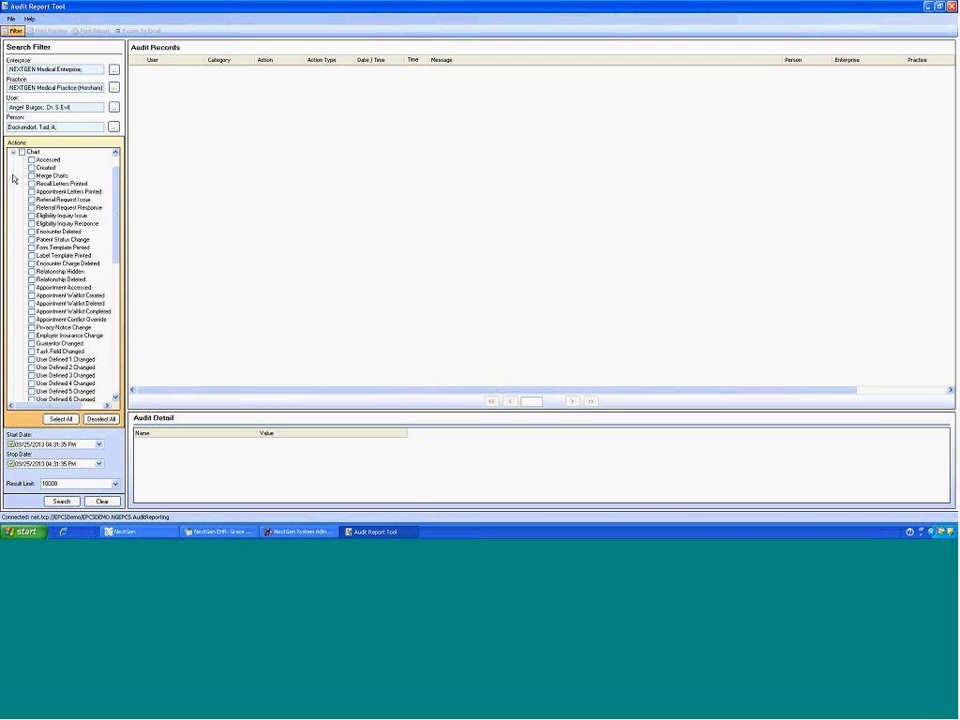
left_click(31, 160)
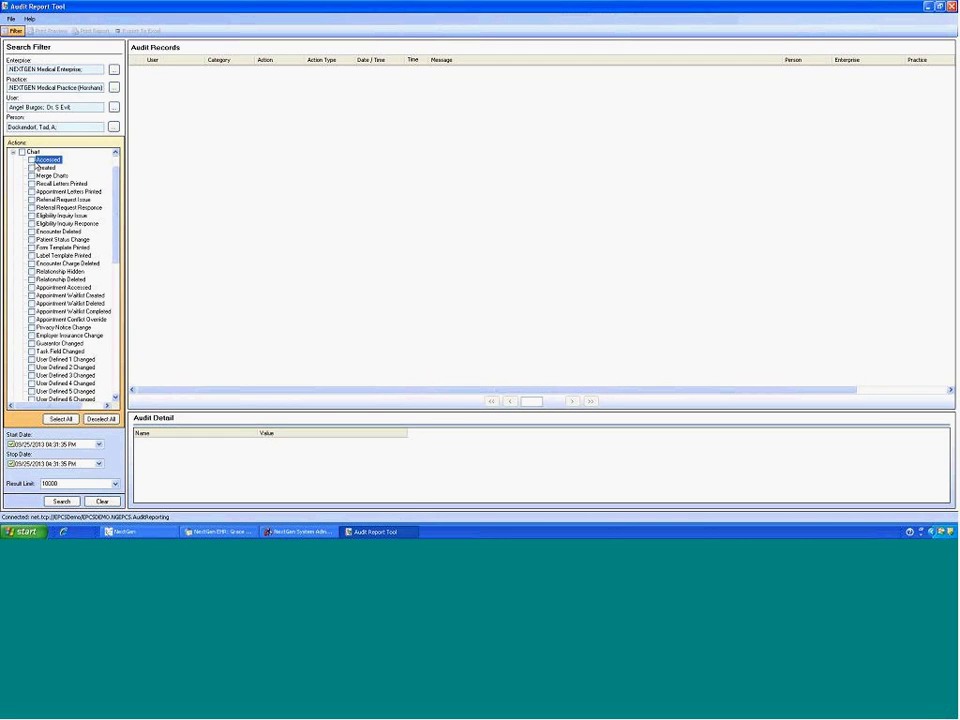